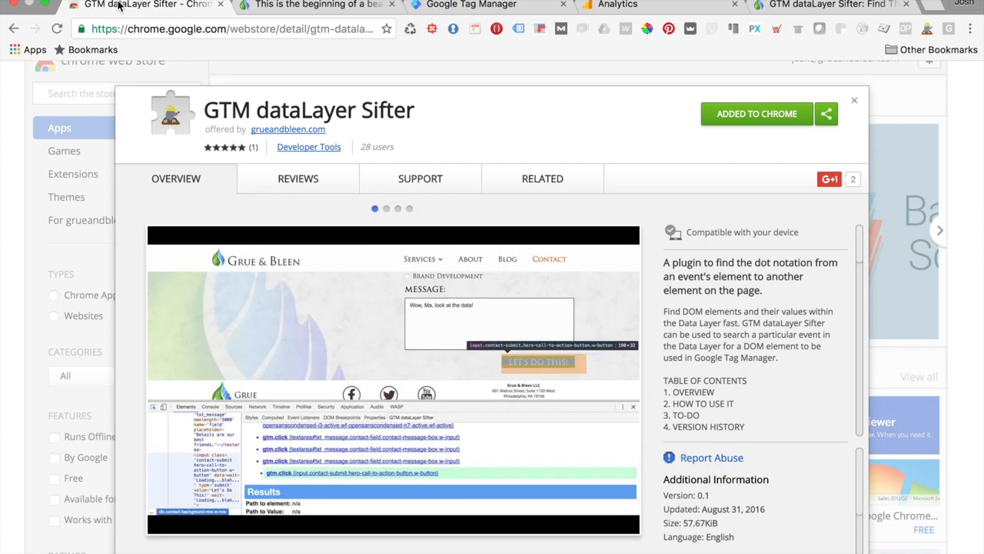
Switch to the Grue & Bleen contact page, close its developer tools and look over the contact form's fields.
click(271, 6)
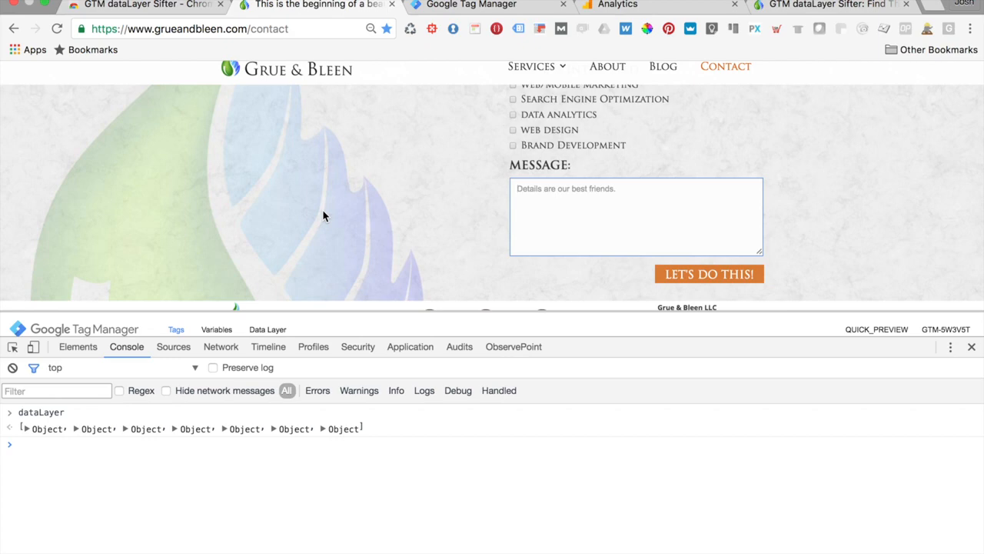
click(972, 347)
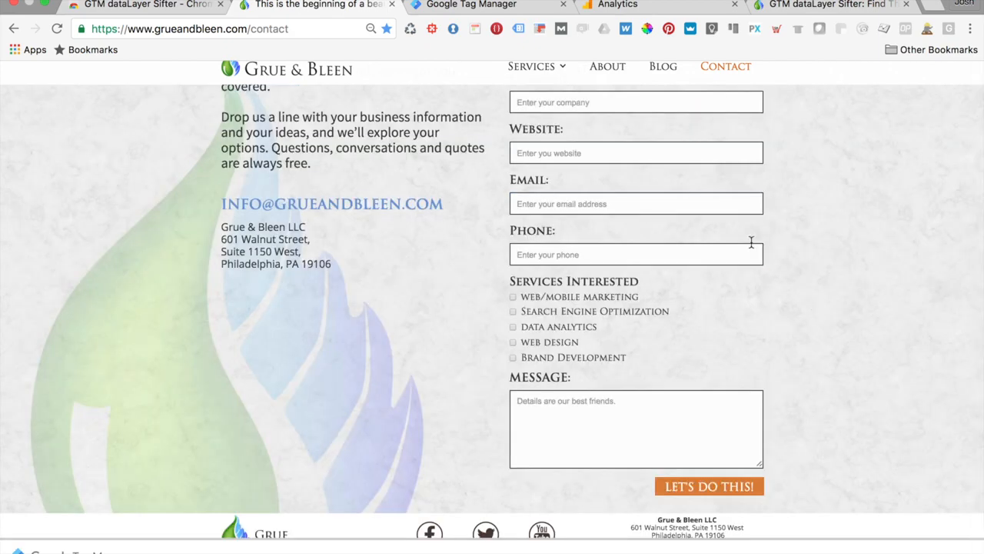
scroll(751, 242, up, 3)
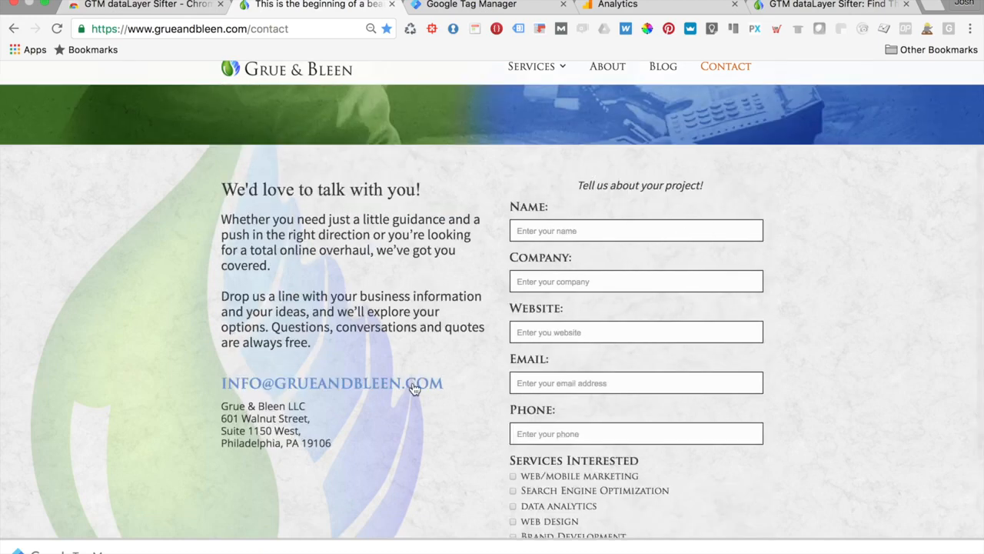
scroll(488, 285, up, 3)
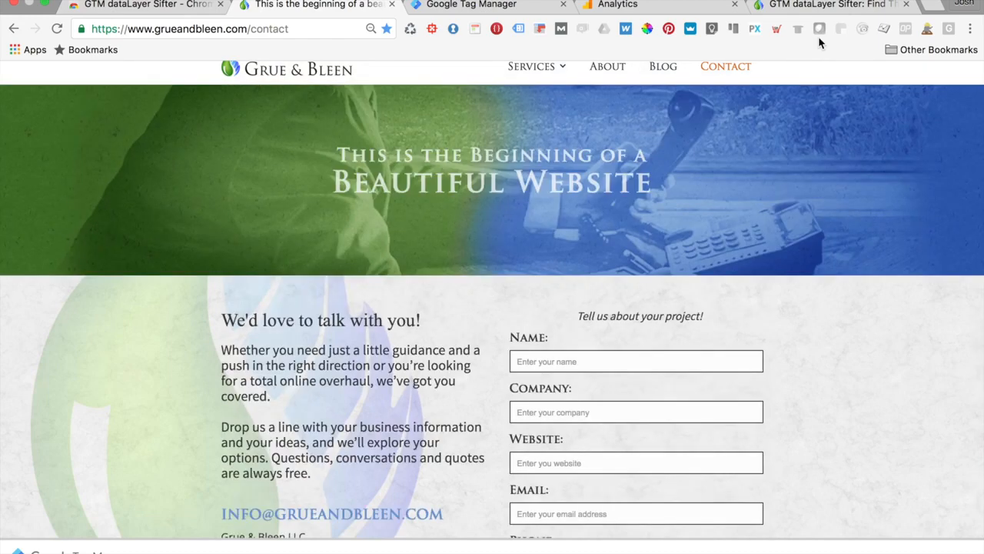
scroll(755, 228, down, 1)
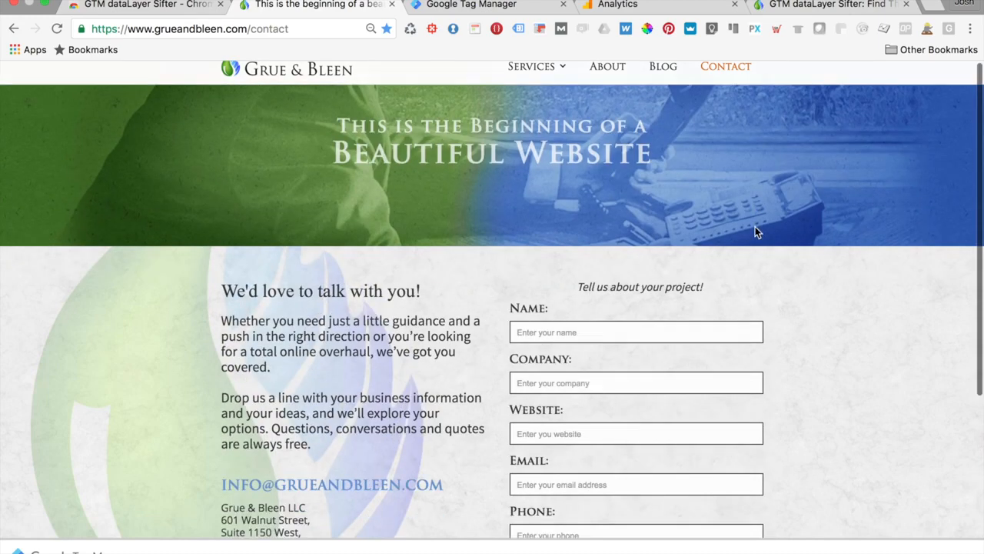
scroll(756, 232, down, 1)
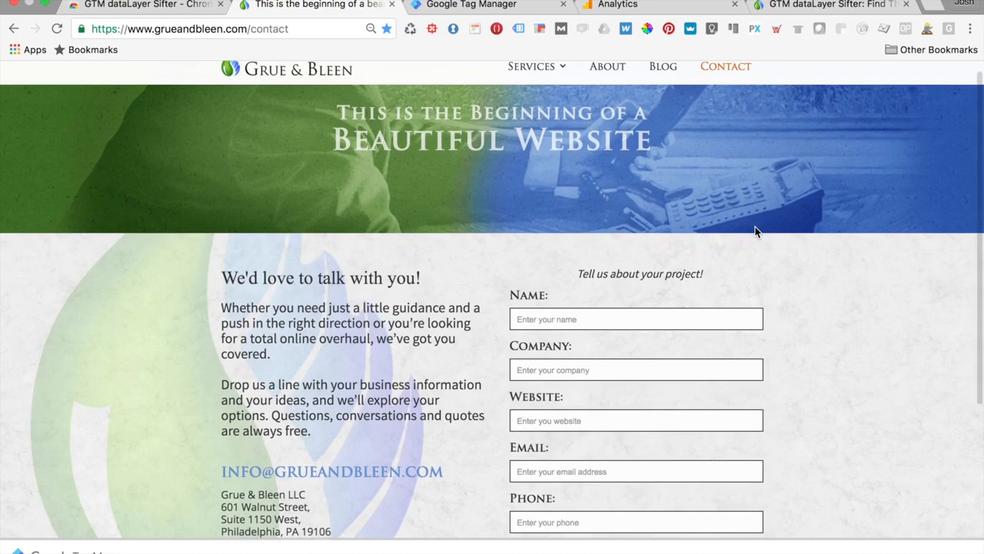
scroll(755, 231, down, 4)
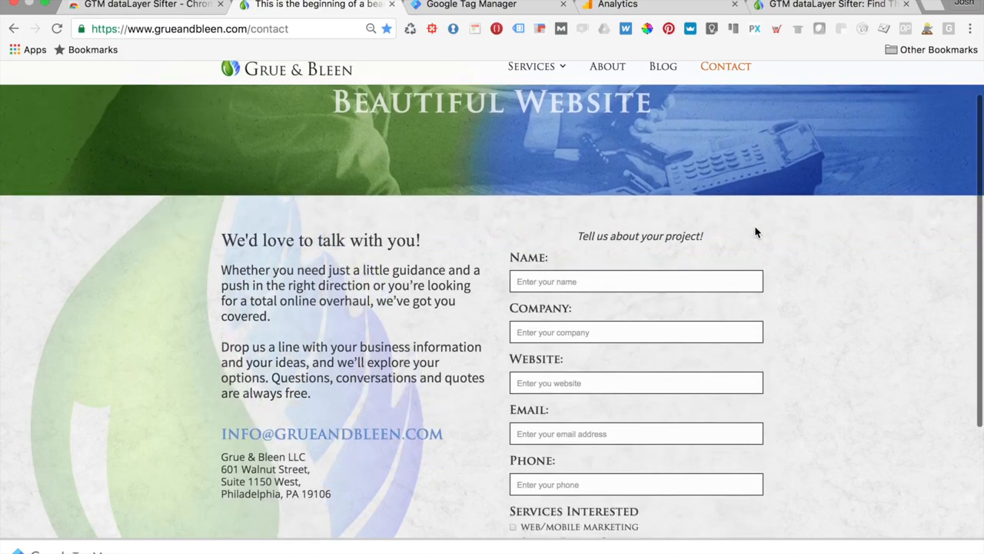
scroll(755, 231, down, 1)
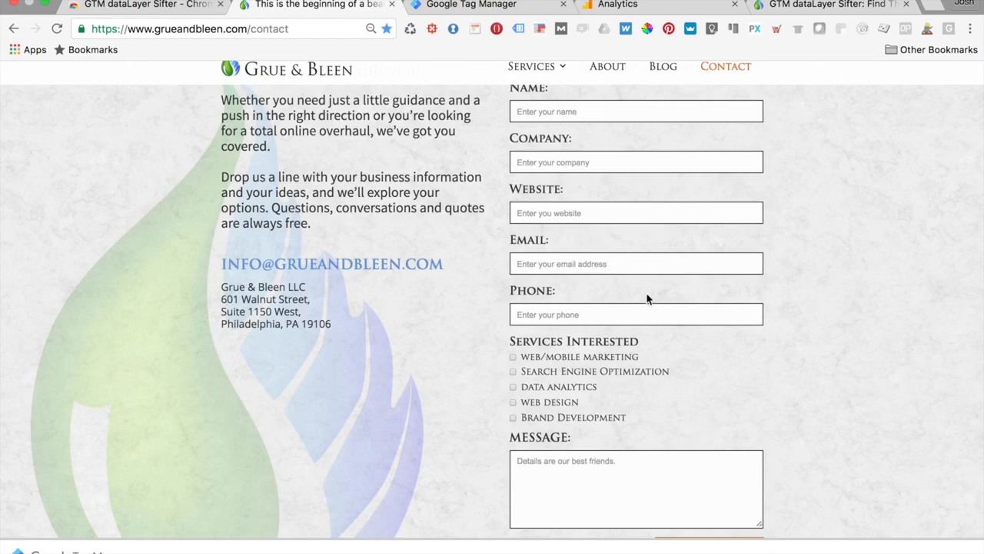
scroll(628, 356, down, 1)
scroll(590, 413, down, 1)
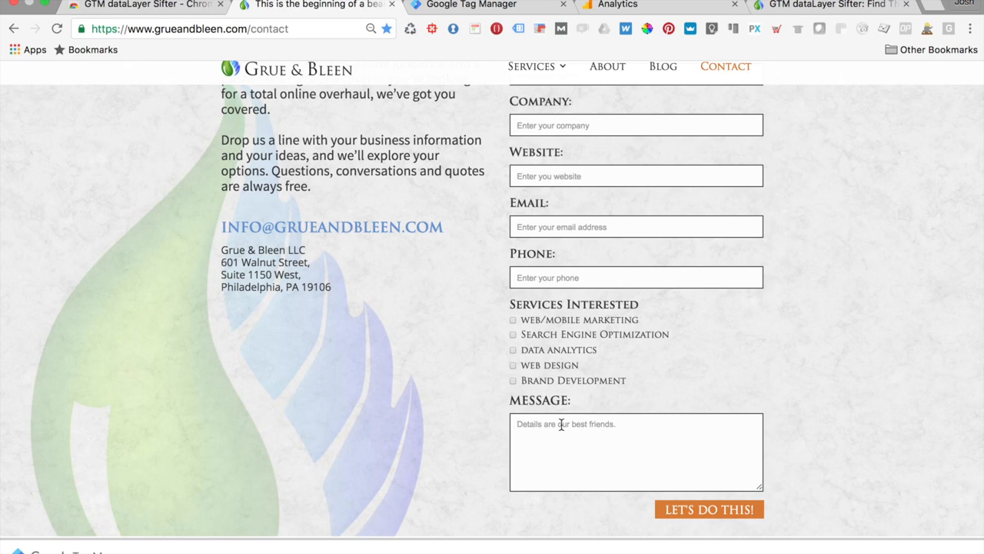
Enter "Wow, look at this data we got here!" as the contact form's message and try to submit the form.
click(559, 429)
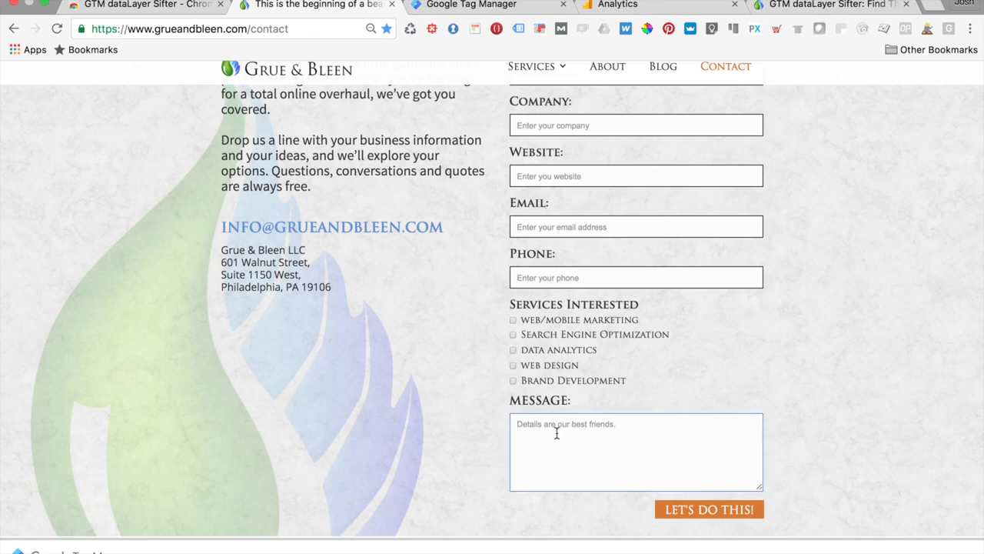
text(Wow,)
text(ma)
key(BackSpace)
key(BackSpace)
text(look at this data we got here!)
scroll(797, 392, down, 2)
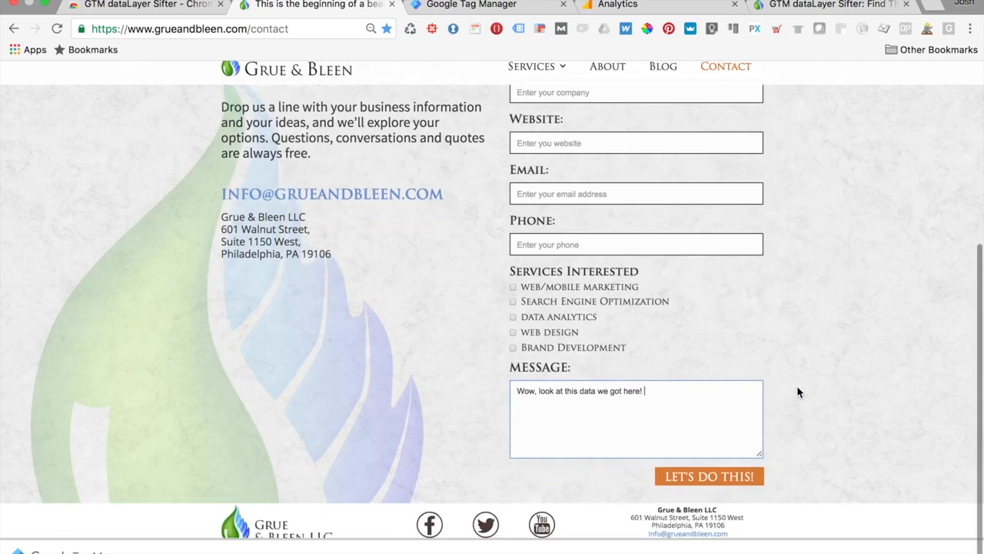
click(731, 483)
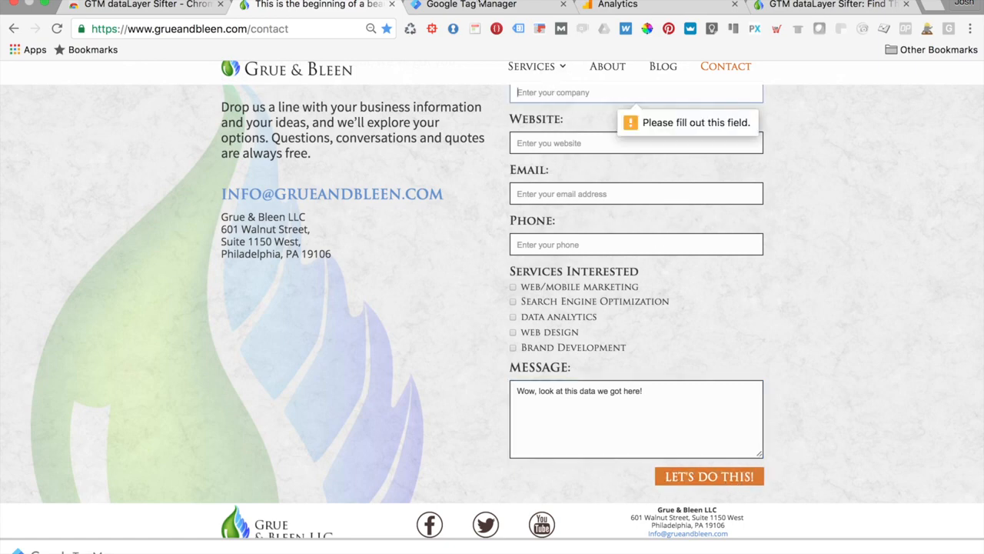
Switch to Google Tag Manager and open the configuration of the Basic Click Trigger to review when it fires.
click(471, 5)
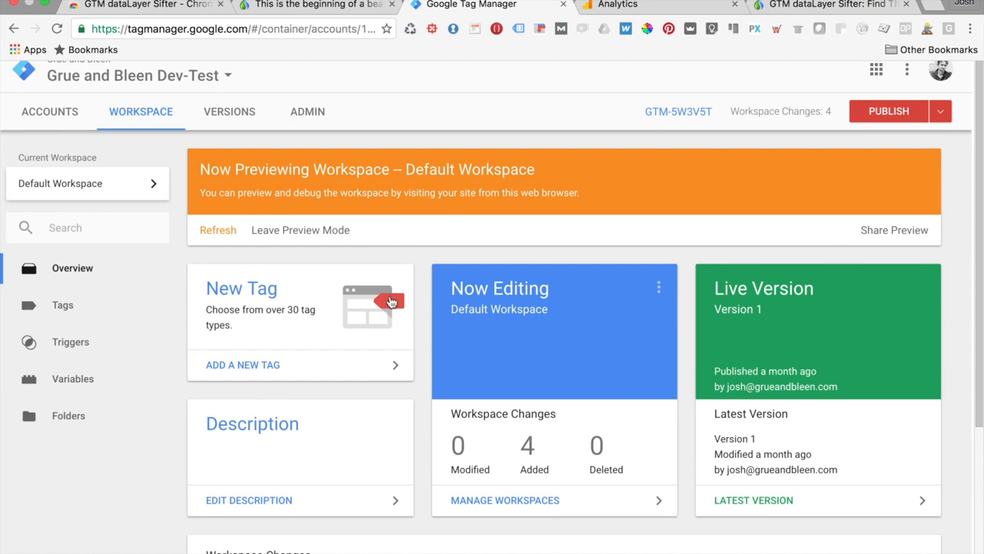
click(110, 350)
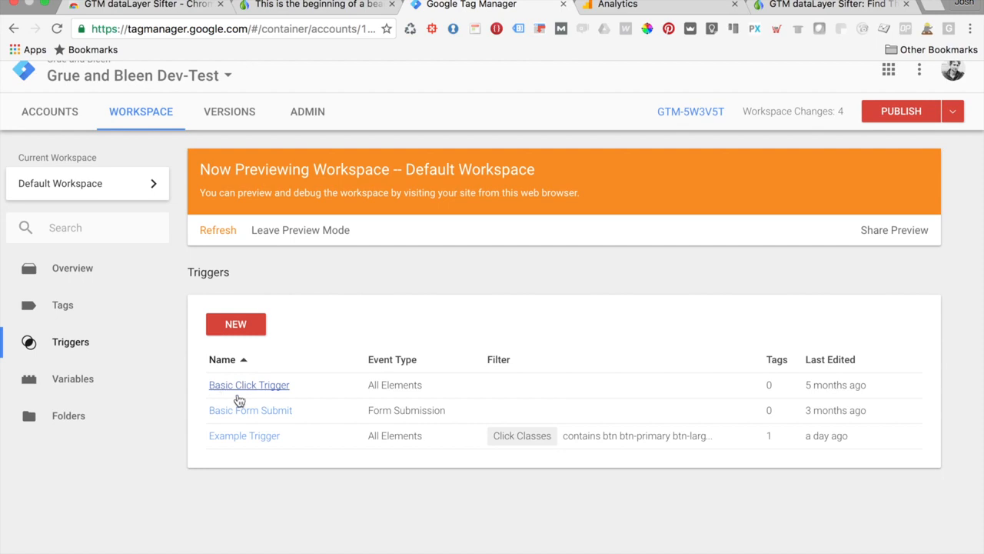
click(439, 376)
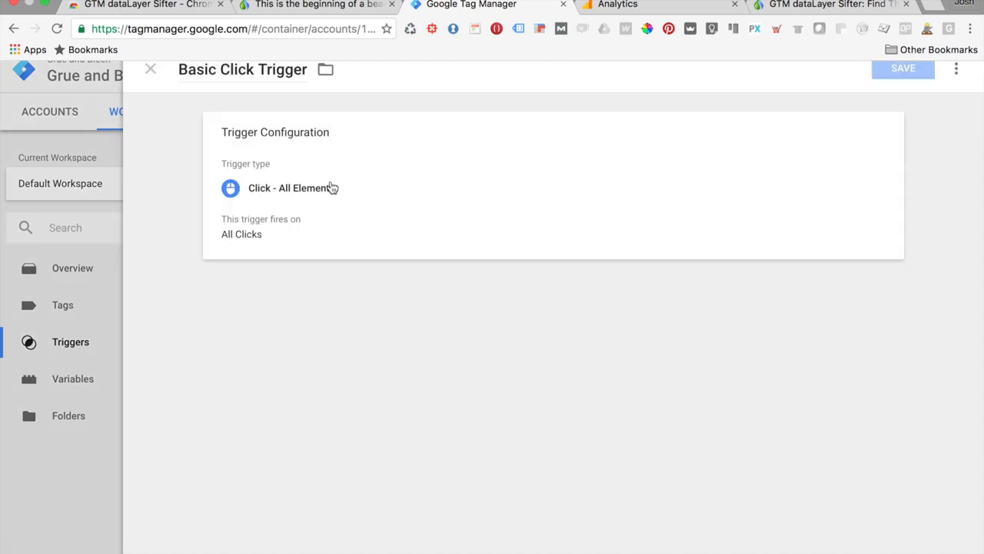
click(879, 133)
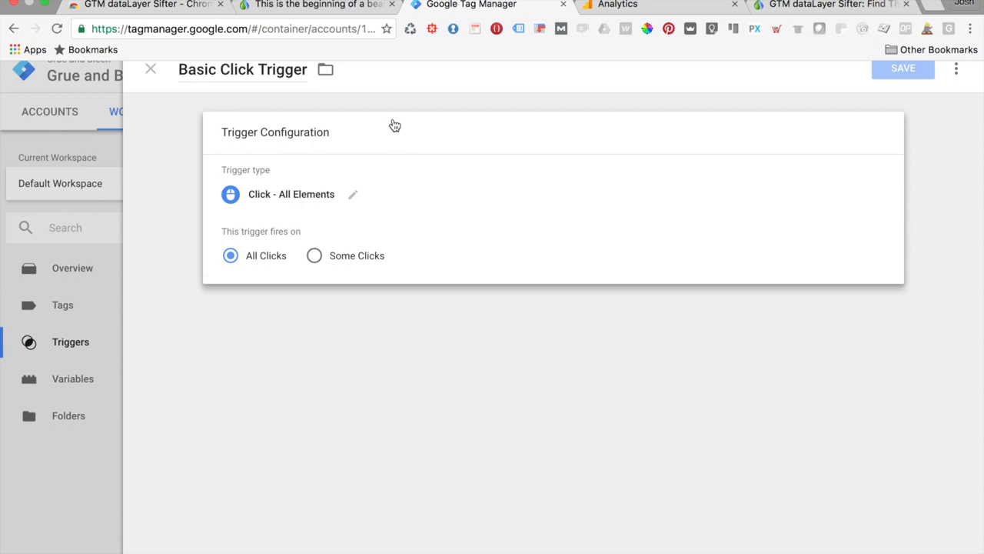
Return to the contact page and generate click events on the message field and the form's submit button.
click(333, 15)
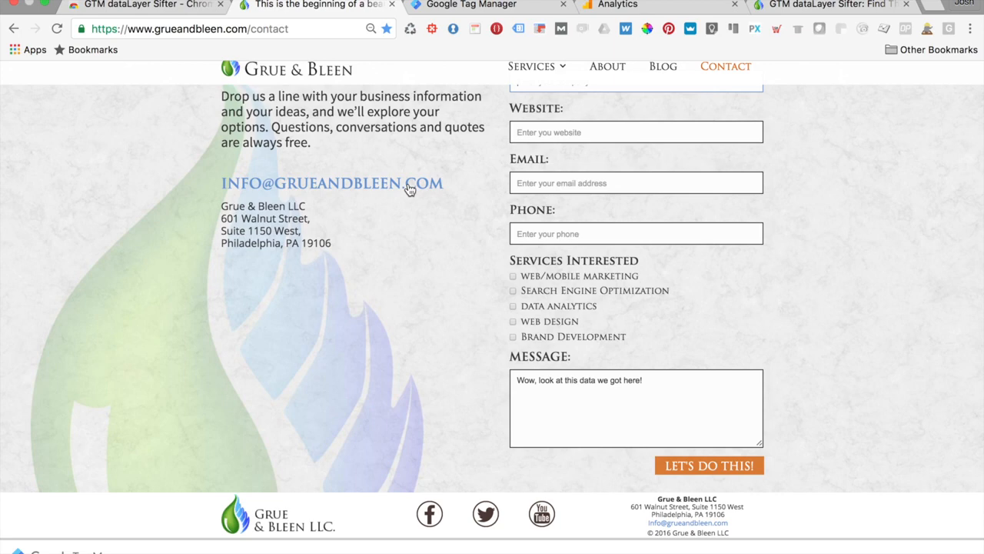
click(569, 382)
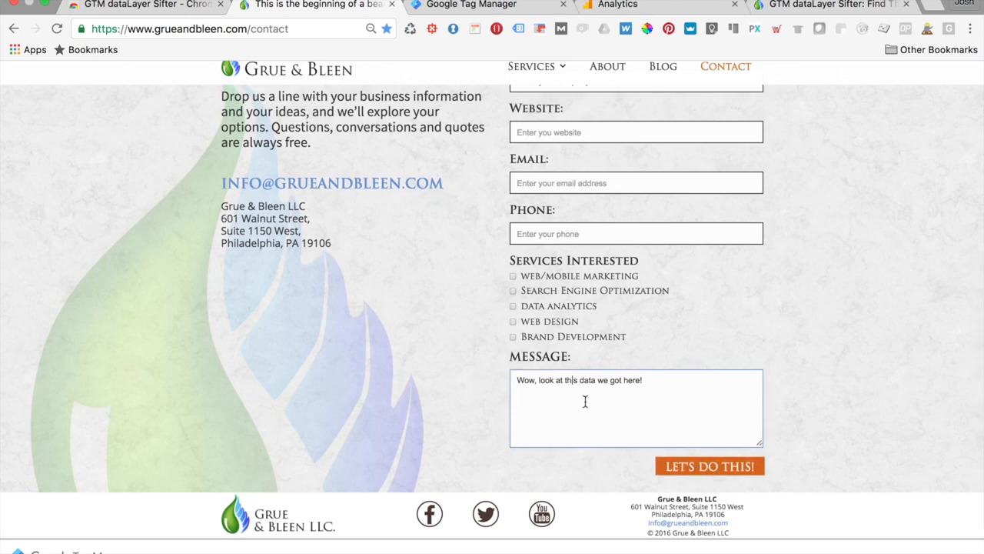
click(708, 466)
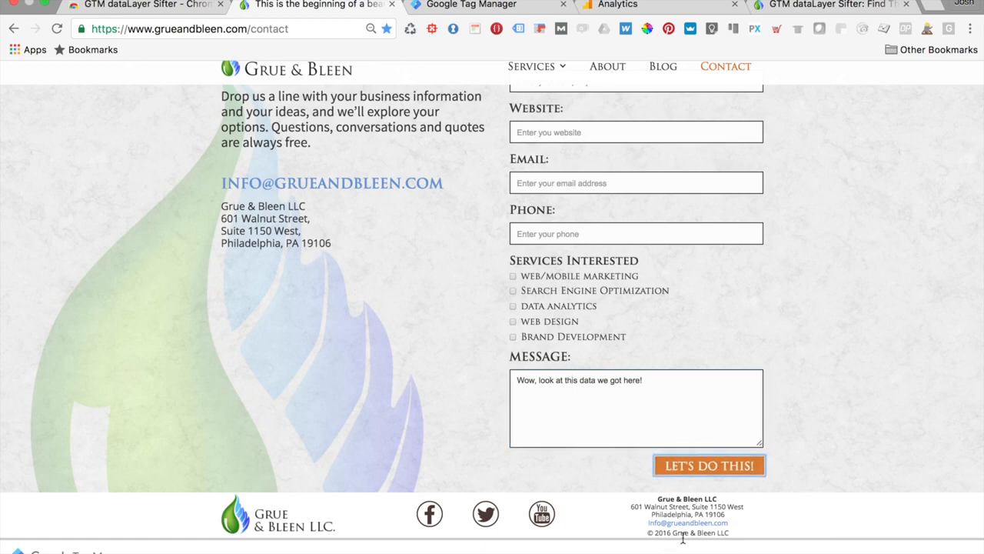
drag(682, 538, 726, 530)
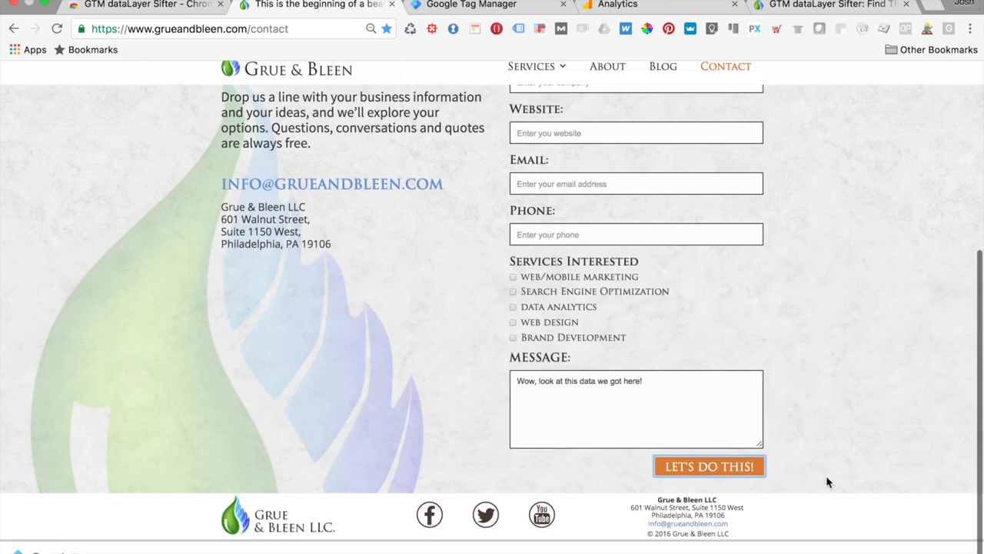
Inspect the contact page and evaluate dataLayer in the developer console.
scroll(820, 479, up, 1)
right_click(821, 473)
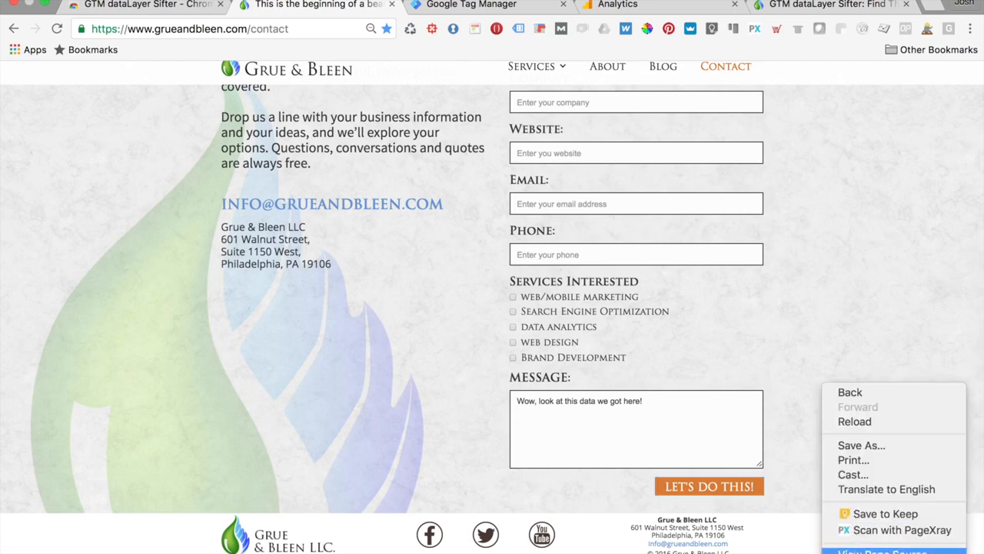
click(855, 553)
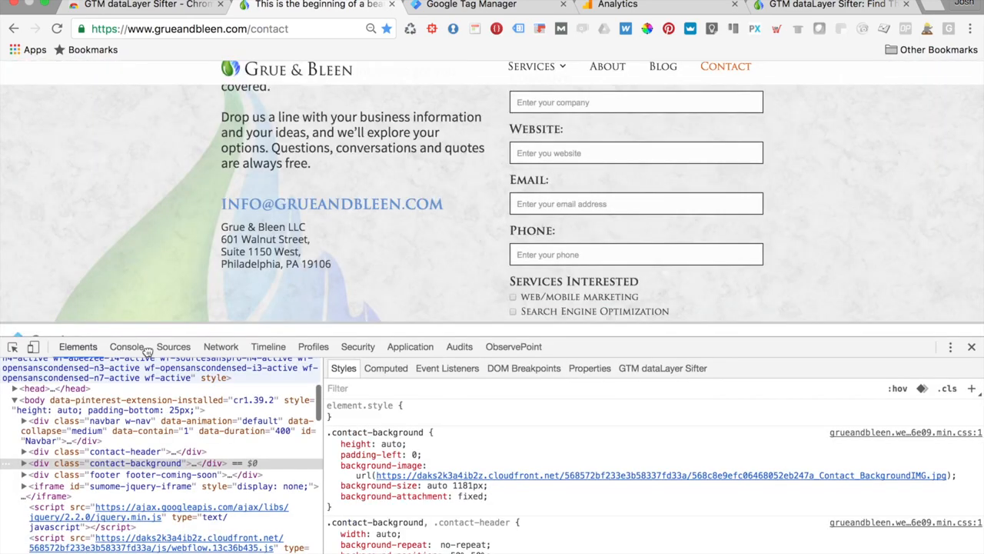
click(129, 350)
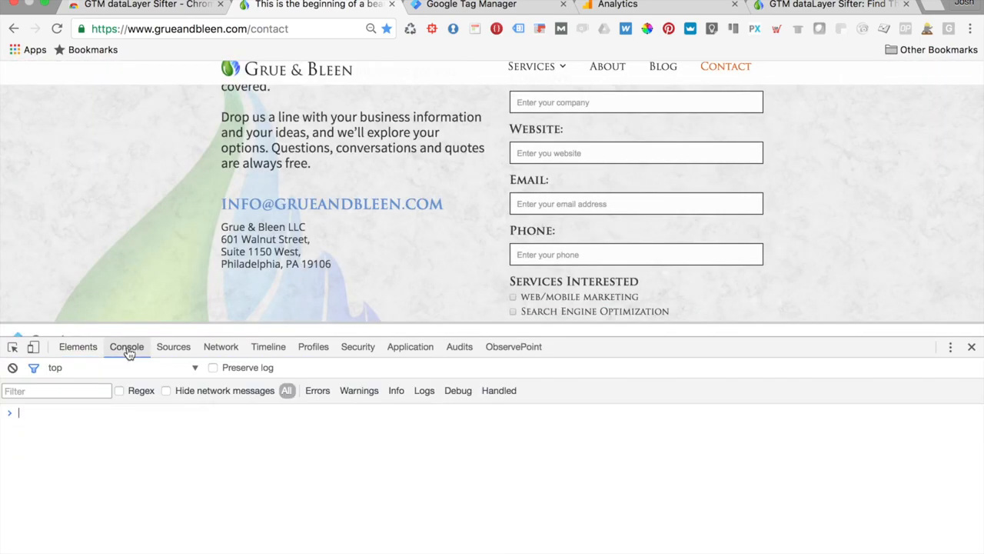
text(da)
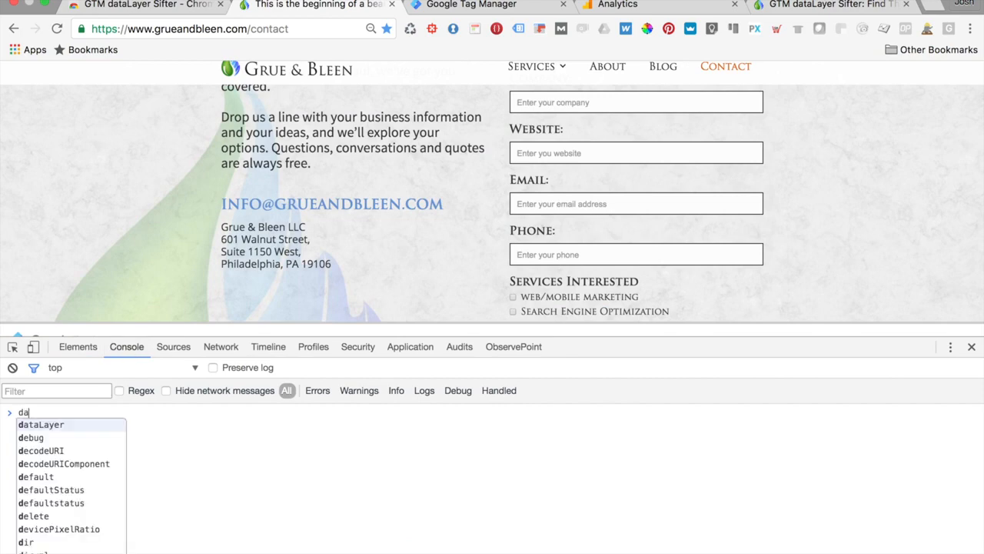
text(taLayer)
key(Return)
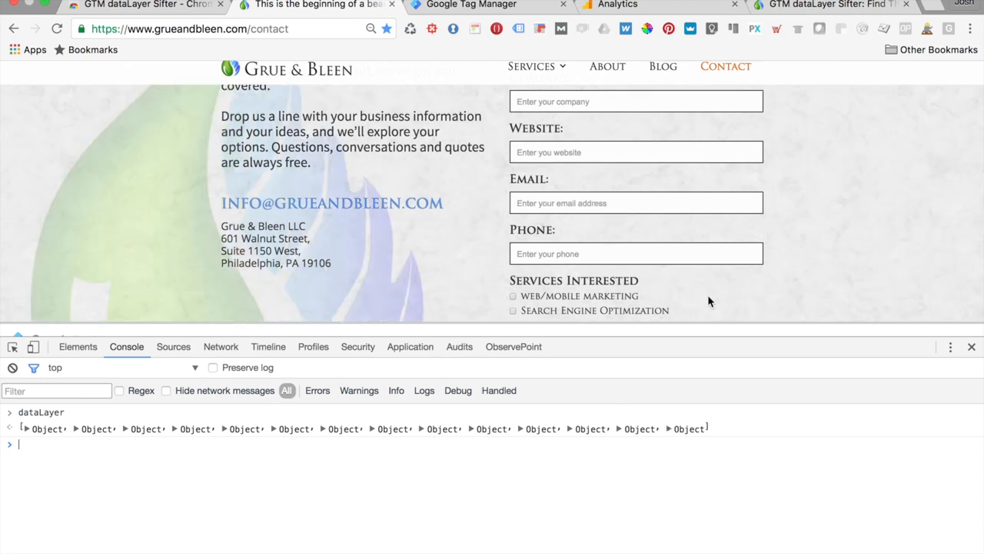
Expand the last object in the dataLayer output and its gtm.element entry.
scroll(681, 426, down, 2)
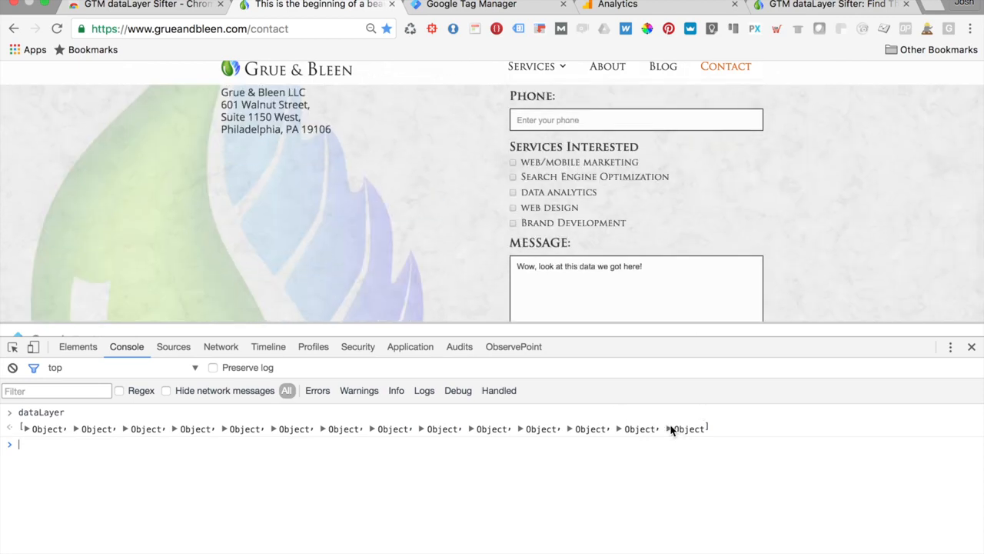
click(669, 430)
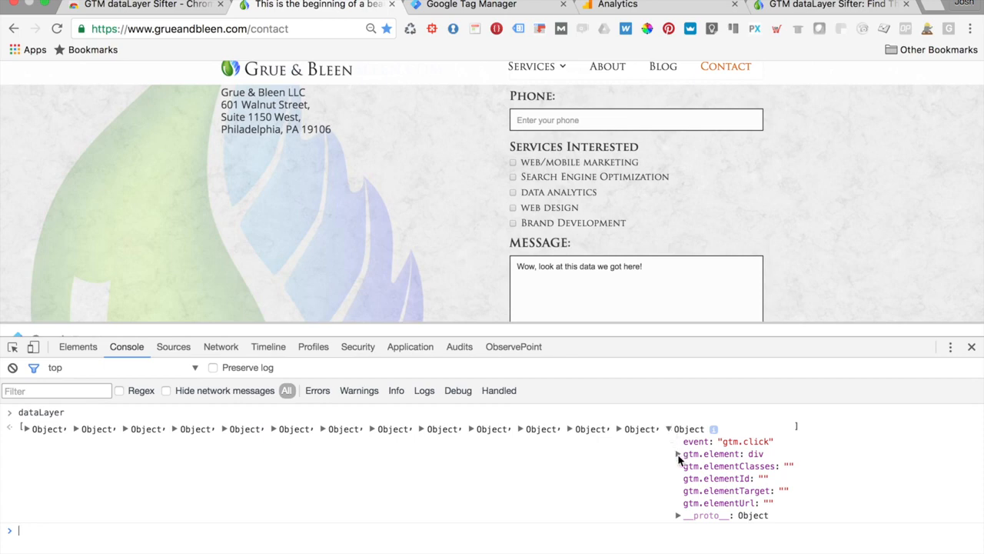
click(678, 453)
Examine the property list of the expanded gtm.element to see which element values it holds.
scroll(362, 492, down, 4)
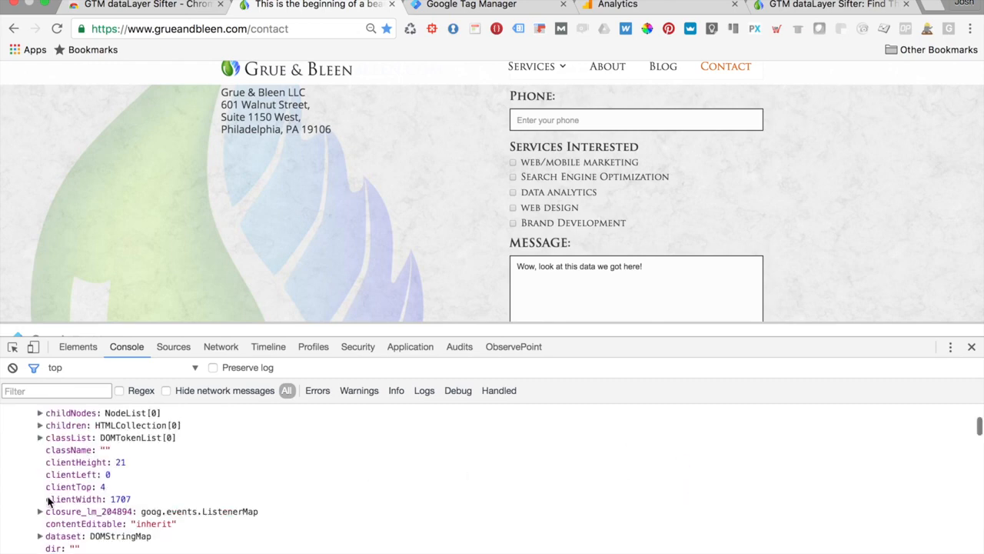
scroll(49, 527, down, 2)
scroll(48, 527, down, 3)
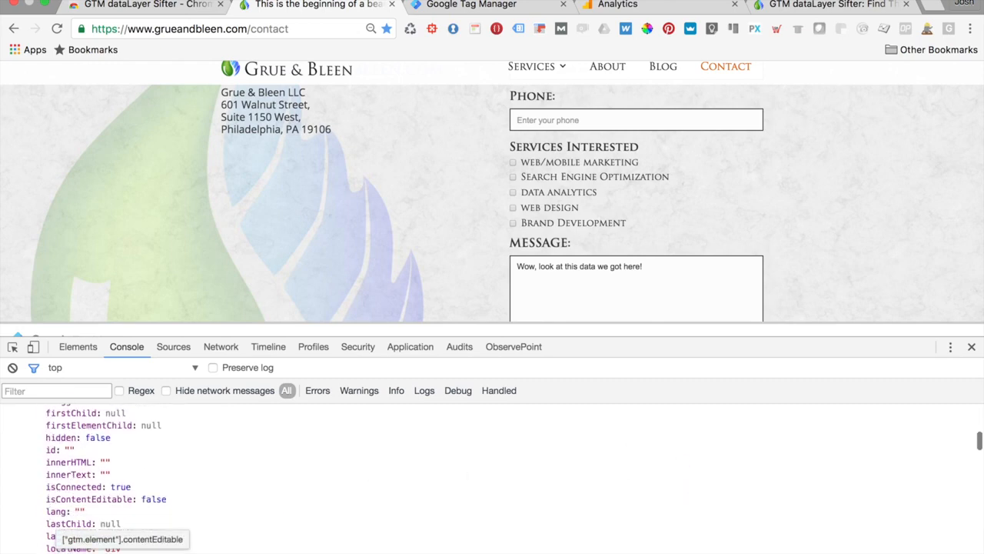
scroll(48, 531, down, 6)
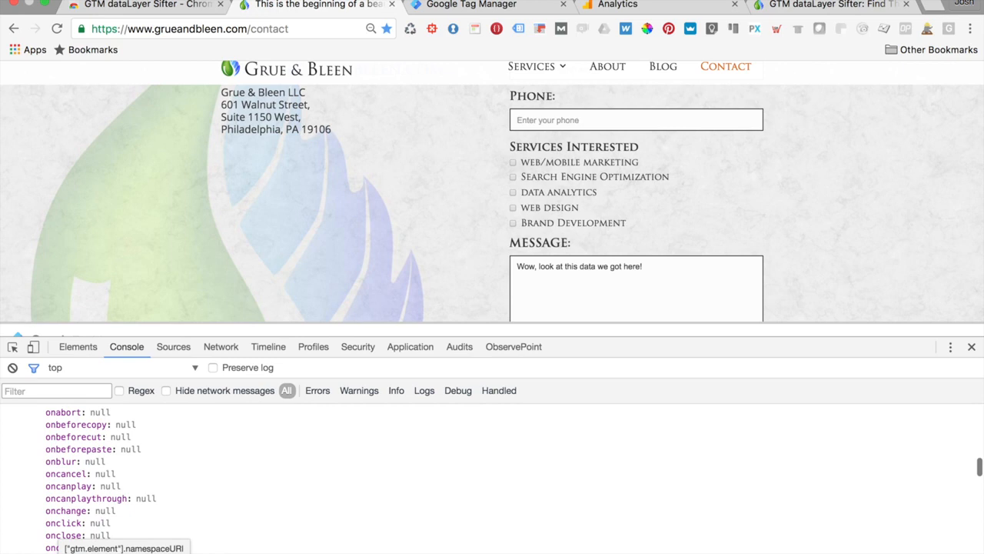
scroll(54, 539, down, 15)
scroll(56, 482, up, 2)
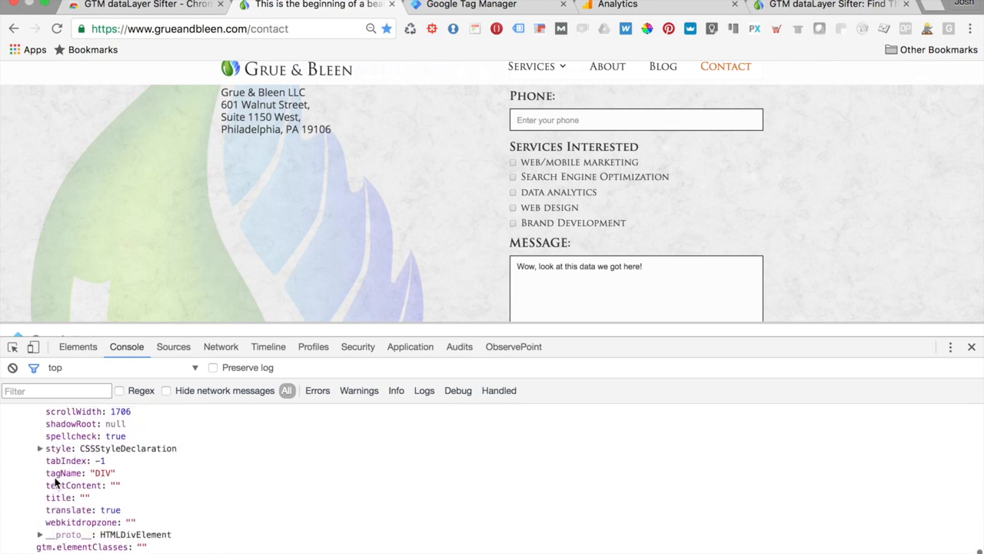
scroll(56, 482, up, 4)
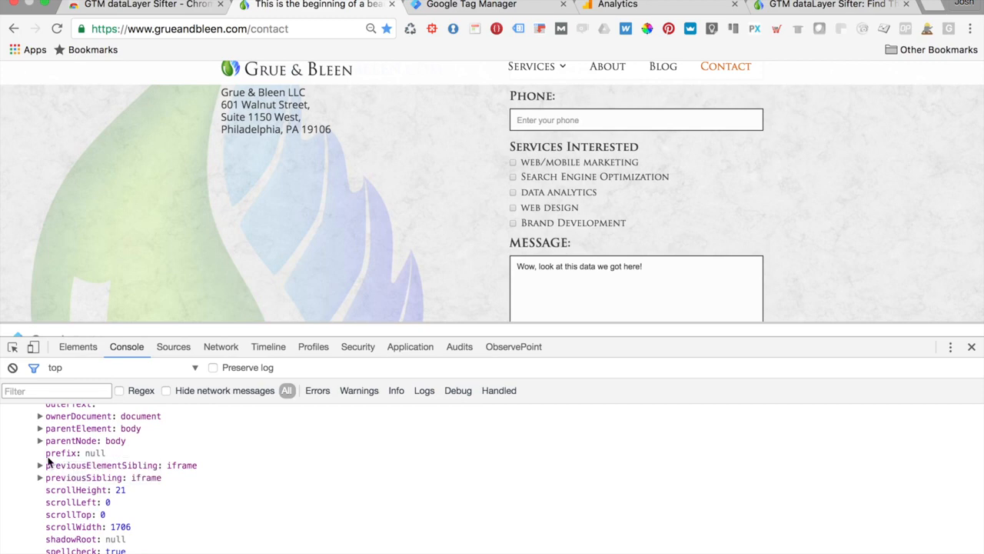
scroll(61, 462, up, 4)
scroll(114, 477, up, 12)
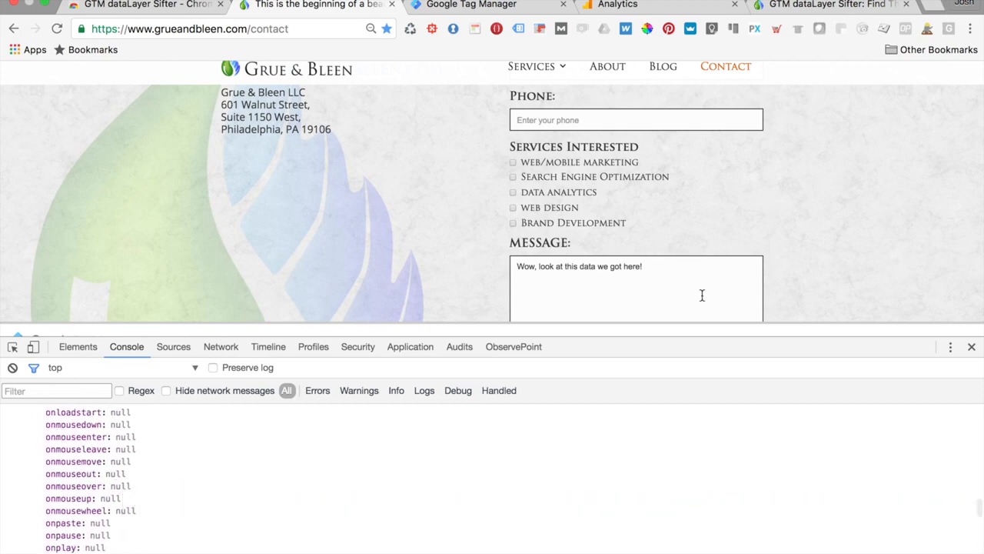
scroll(176, 549, up, 12)
scroll(176, 549, up, 11)
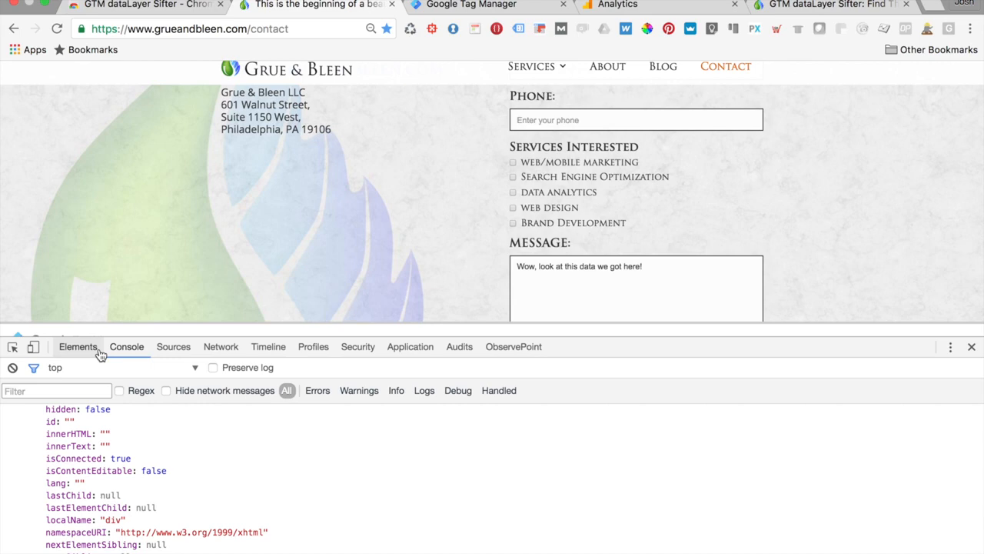
scroll(105, 441, up, 1)
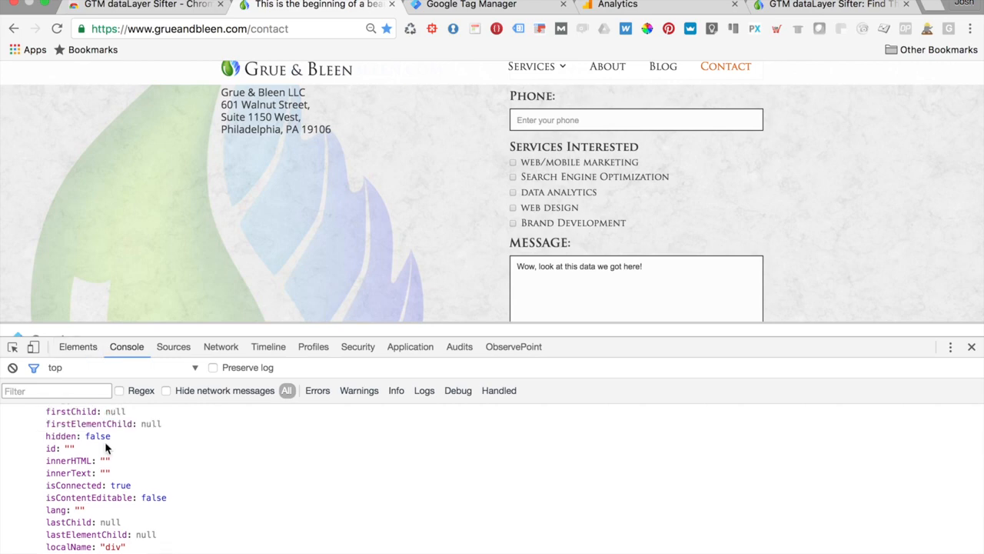
Expand the last object in the first line of the dataLayer output and its gtm.element entry.
scroll(104, 441, up, 10)
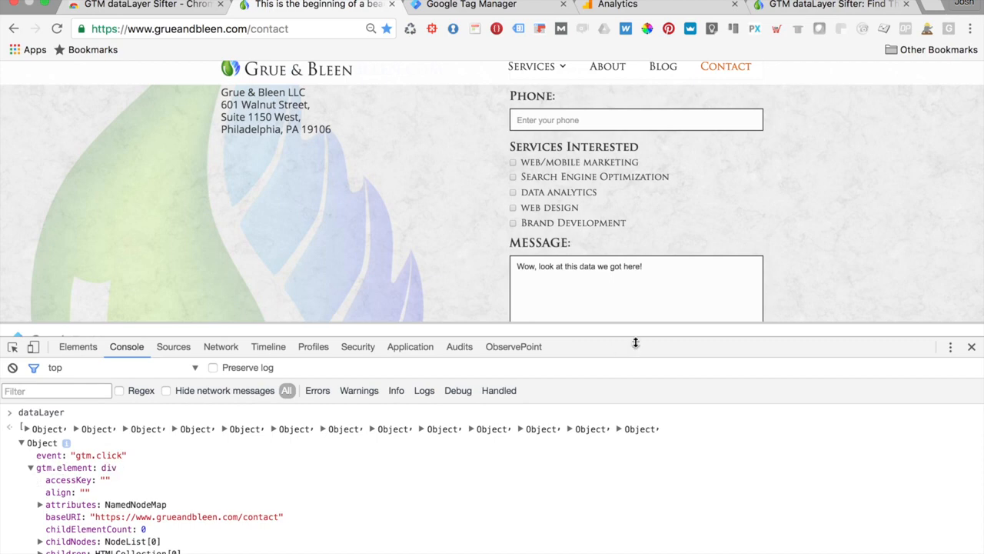
click(622, 429)
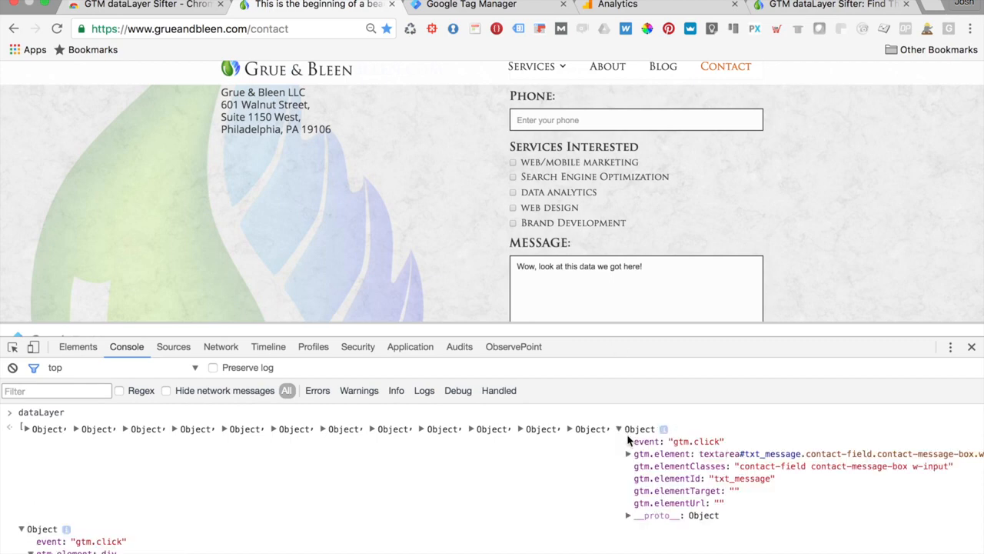
click(627, 454)
Find the form property among the message textarea's gtm.element properties and expand it.
scroll(638, 469, down, 1)
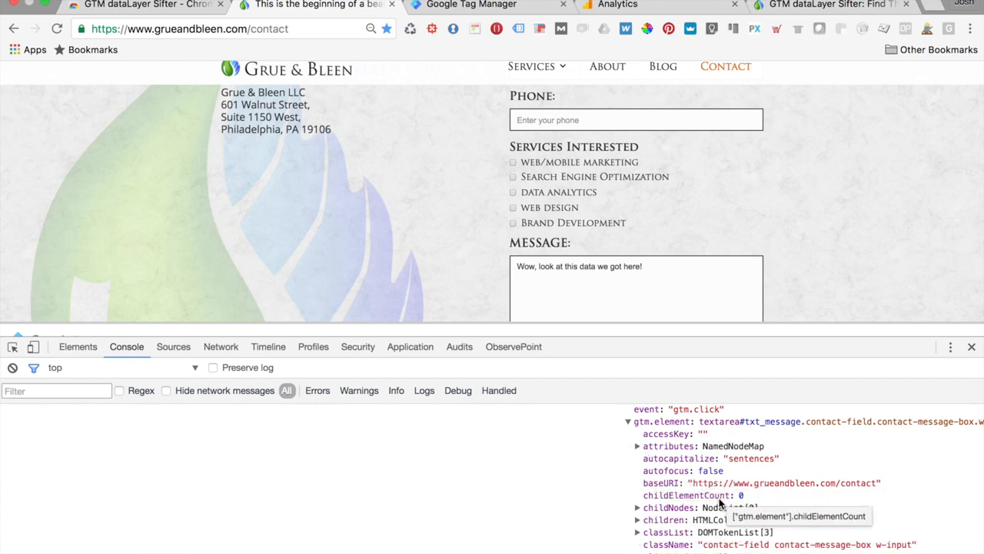
scroll(720, 503, up, 2)
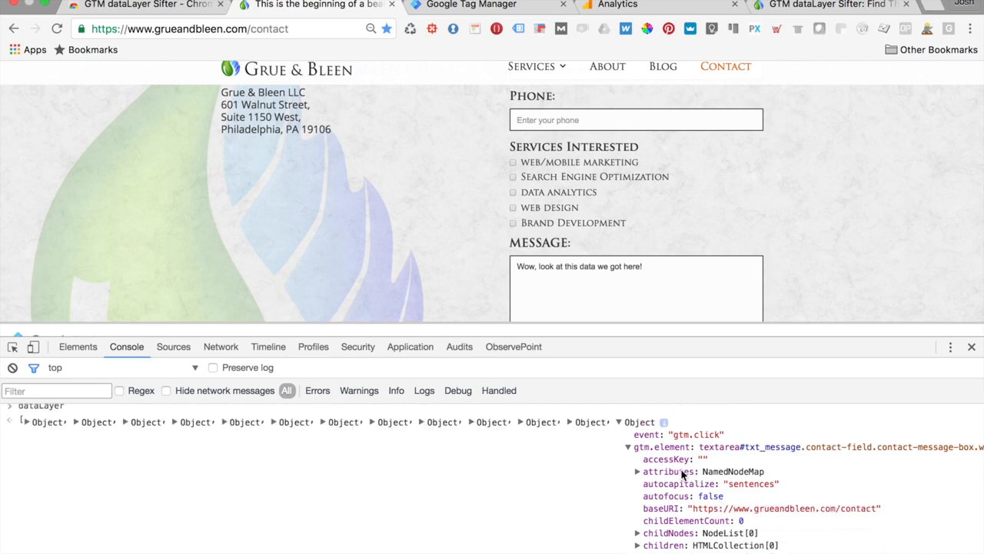
scroll(680, 462, down, 3)
scroll(678, 454, up, 1)
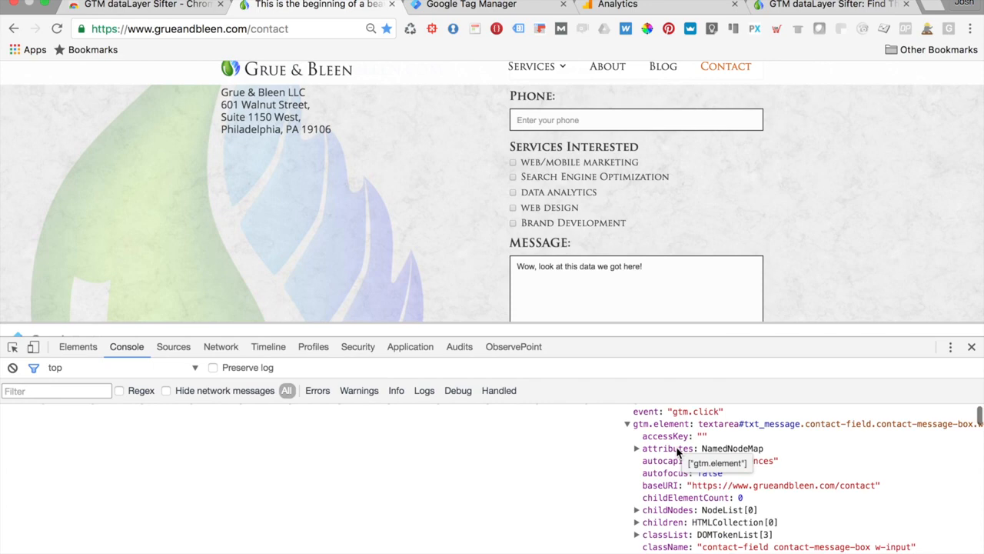
scroll(678, 454, down, 4)
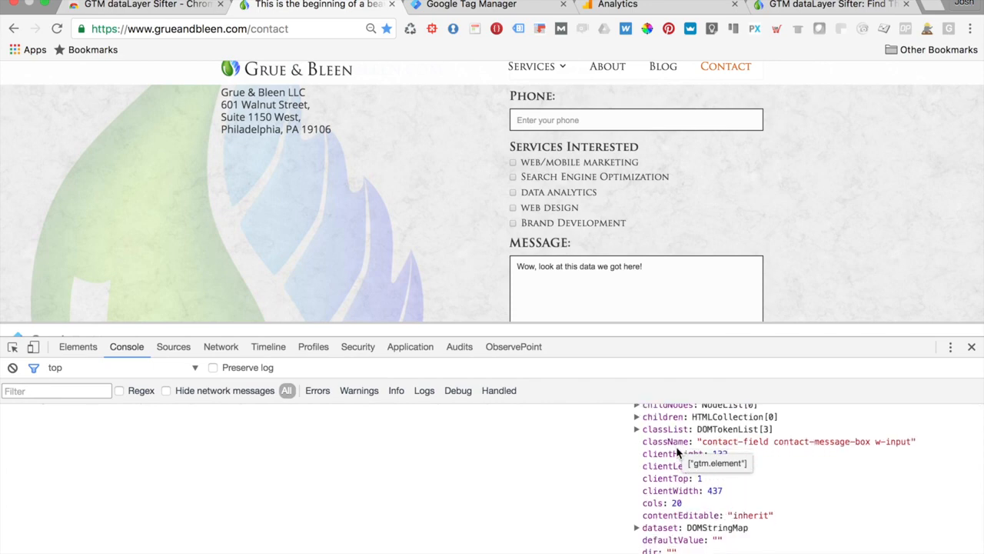
scroll(678, 454, down, 2)
scroll(677, 453, down, 1)
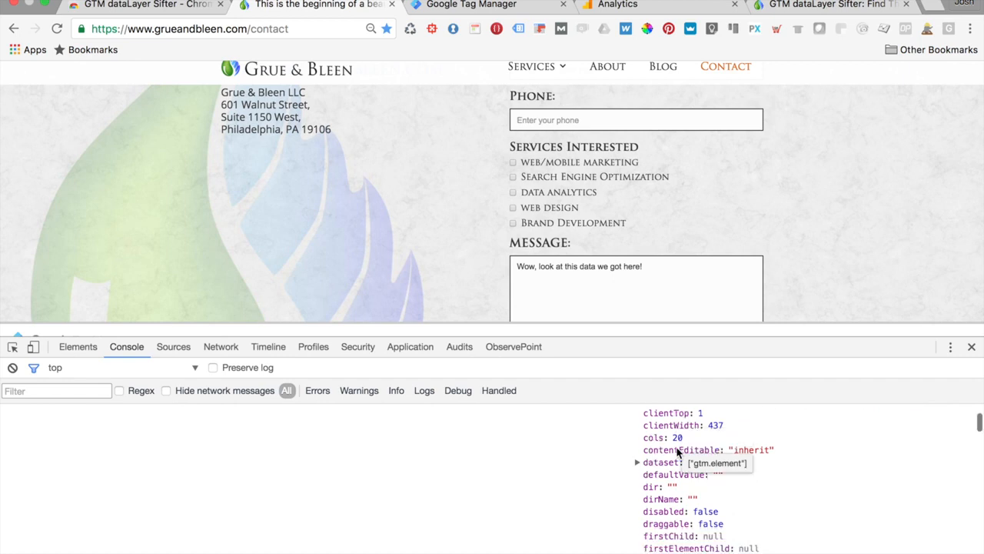
scroll(677, 453, down, 1)
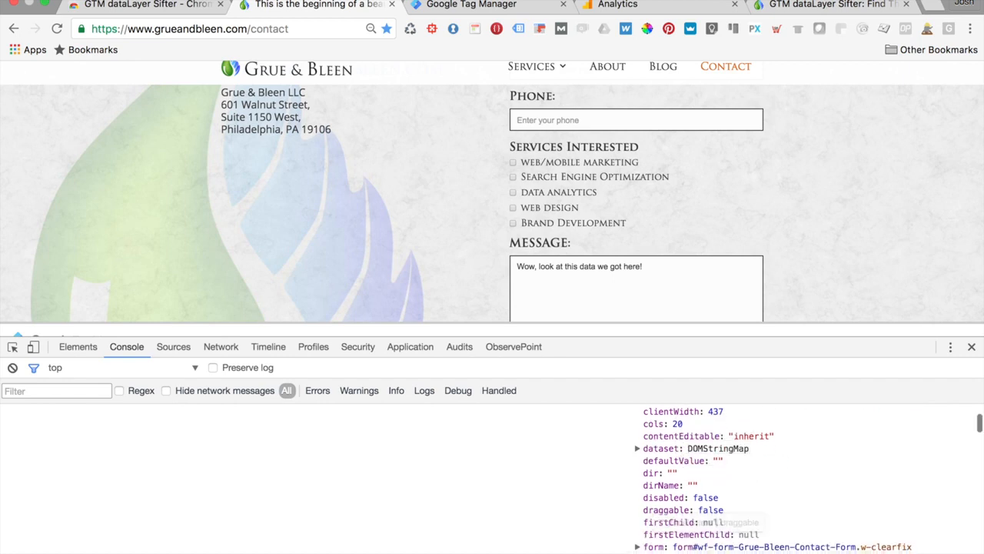
click(644, 548)
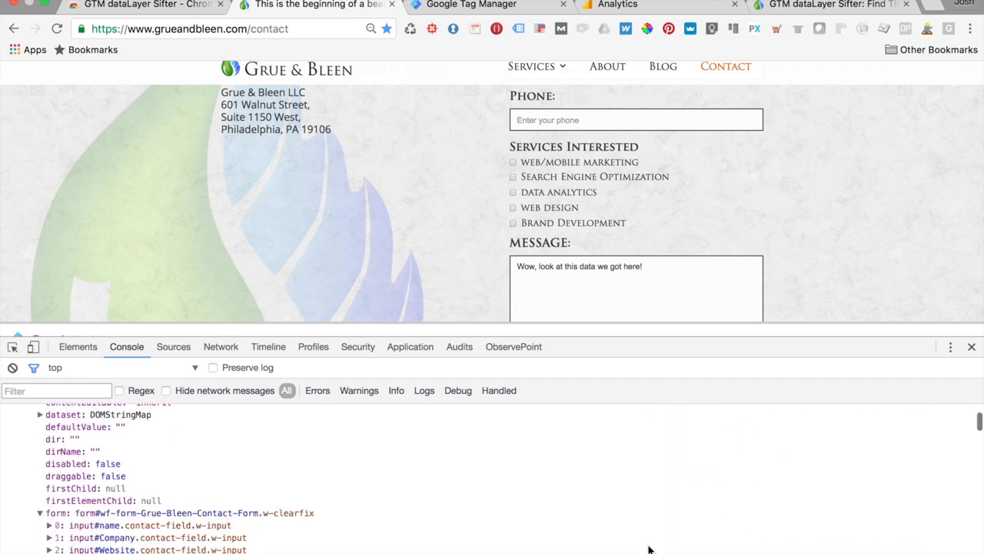
Expand the form's textarea#txt_message entry and find its value property.
scroll(234, 511, down, 2)
scroll(235, 511, down, 2)
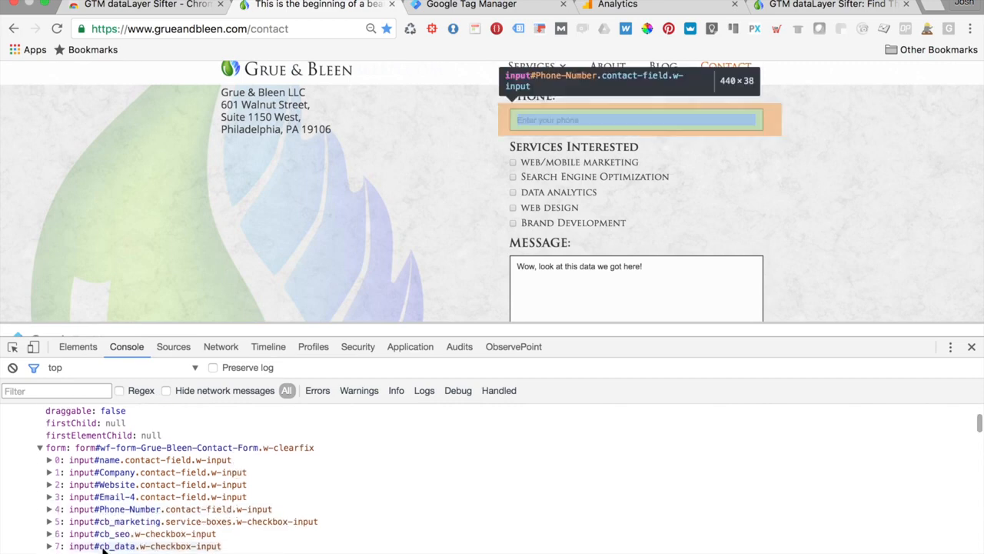
scroll(103, 546, down, 2)
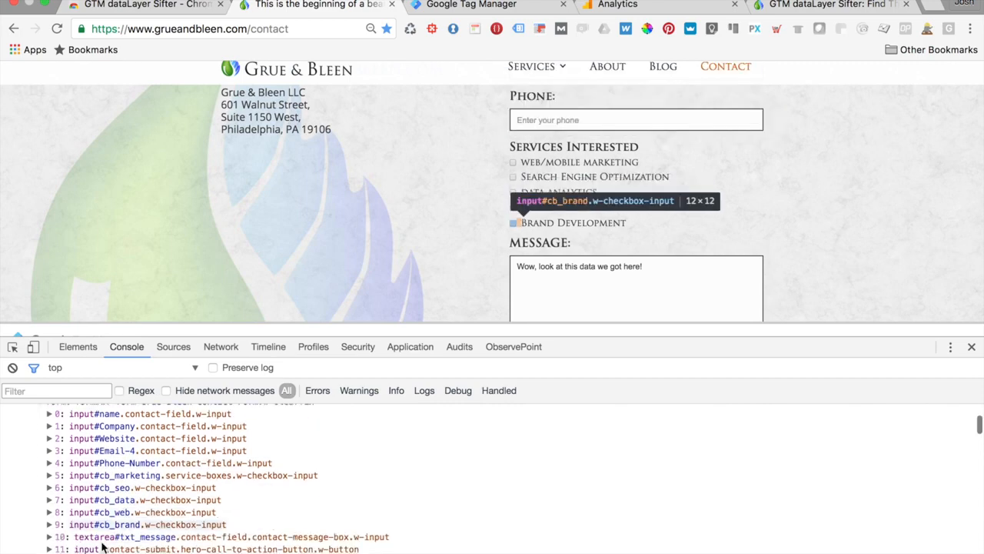
click(48, 536)
scroll(132, 536, down, 8)
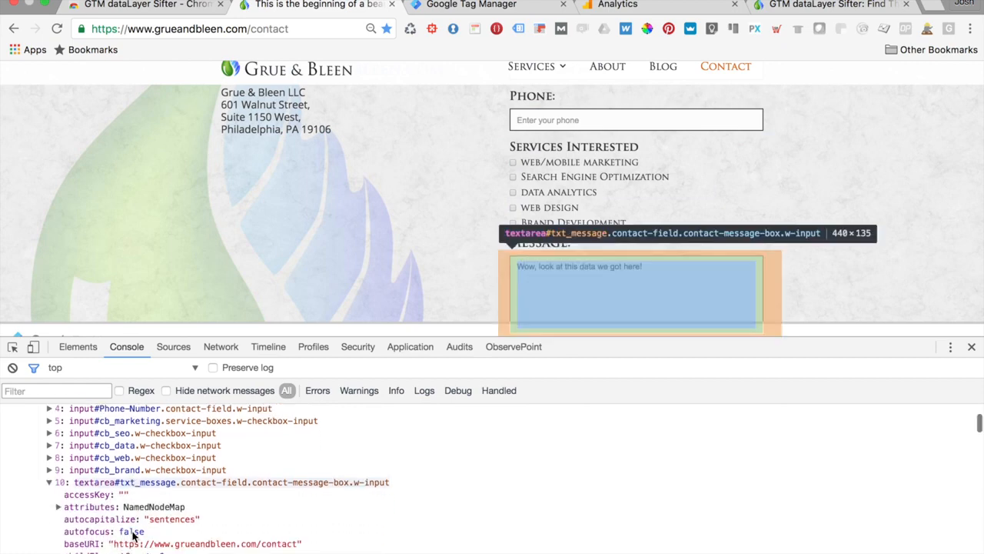
scroll(85, 483, down, 5)
scroll(84, 482, down, 6)
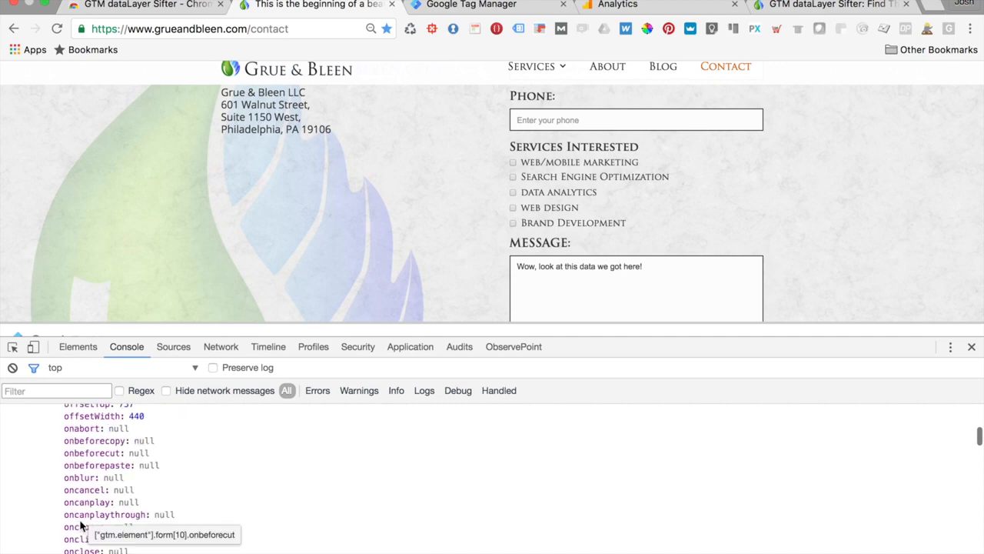
scroll(81, 525, down, 12)
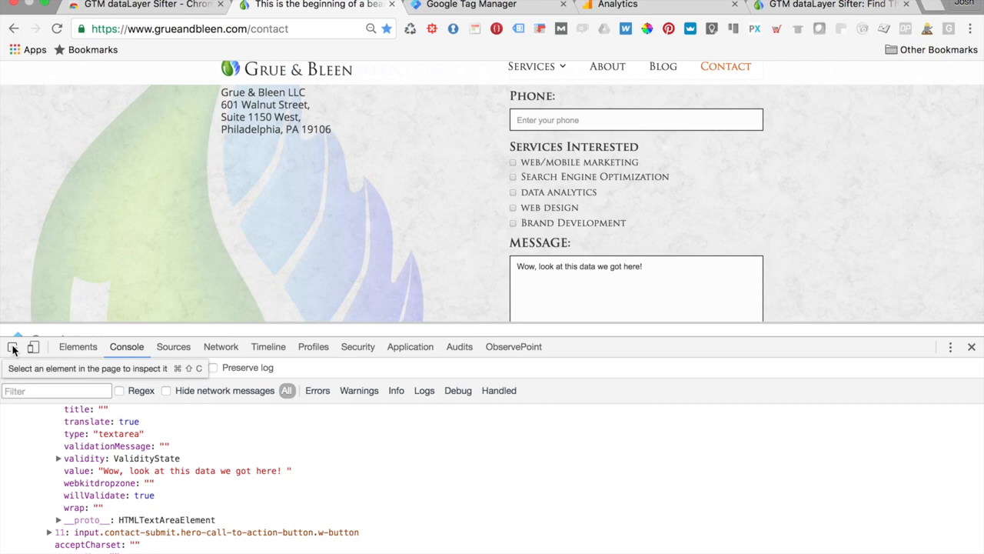
Open the GTM dataLayer Sifter for the page's elements and load its list of GTM events.
click(73, 351)
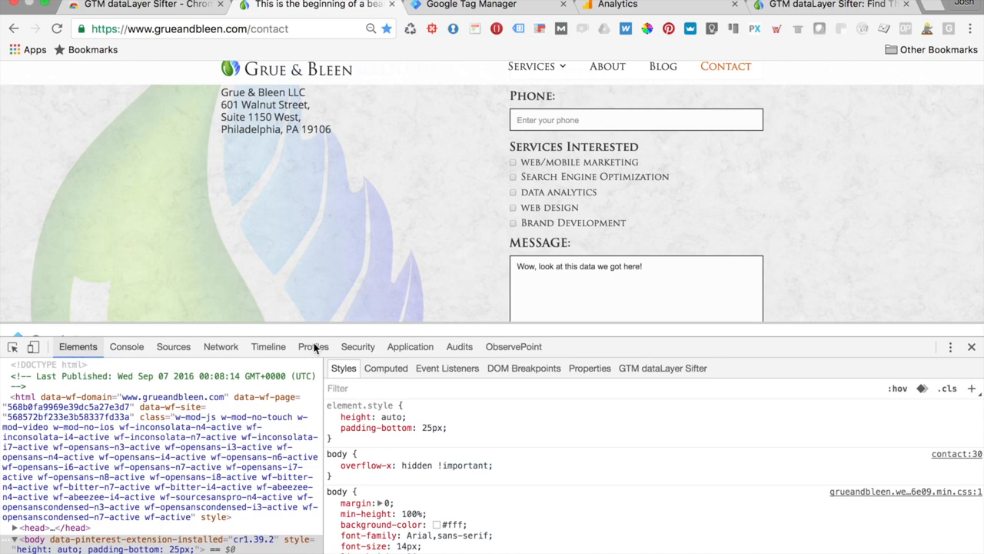
click(655, 369)
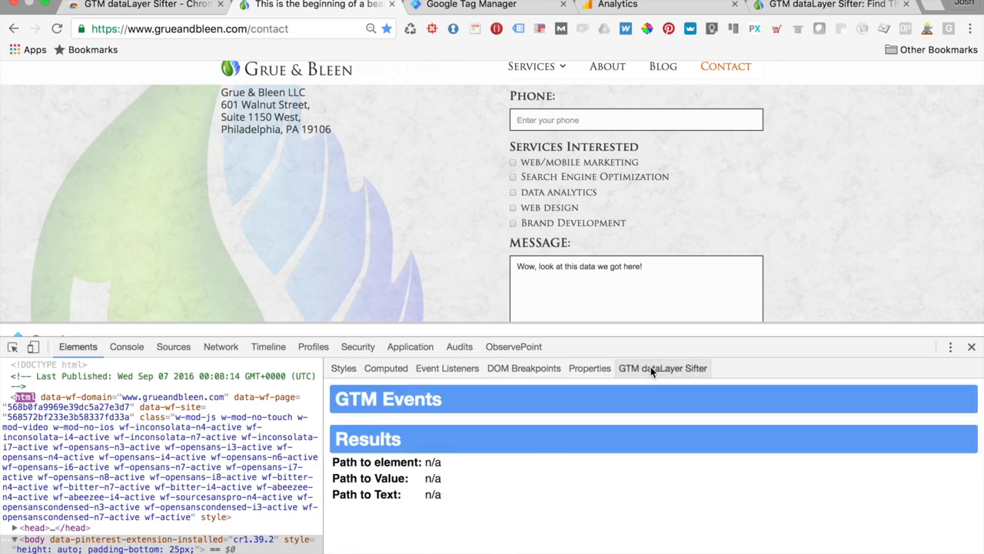
click(495, 398)
scroll(477, 461, down, 5)
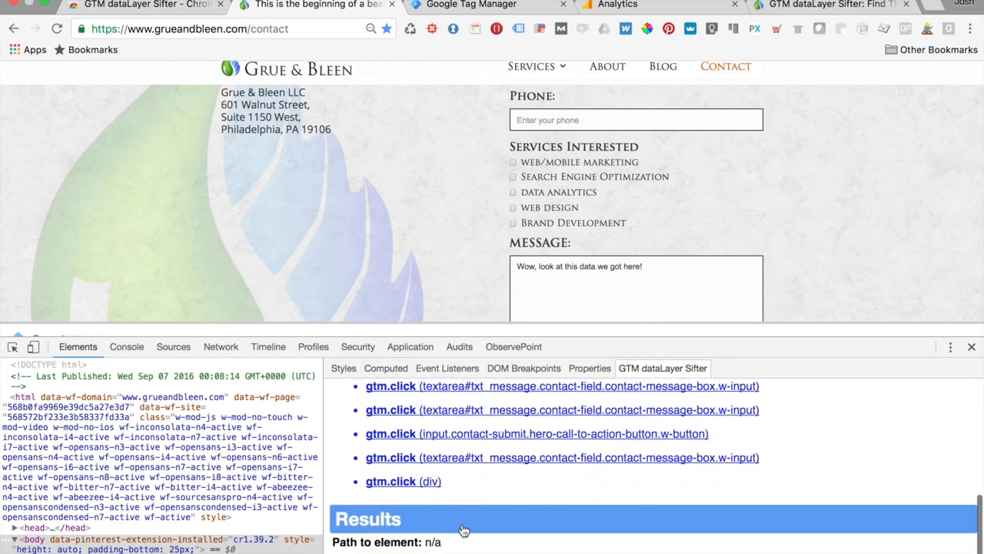
scroll(463, 530, up, 1)
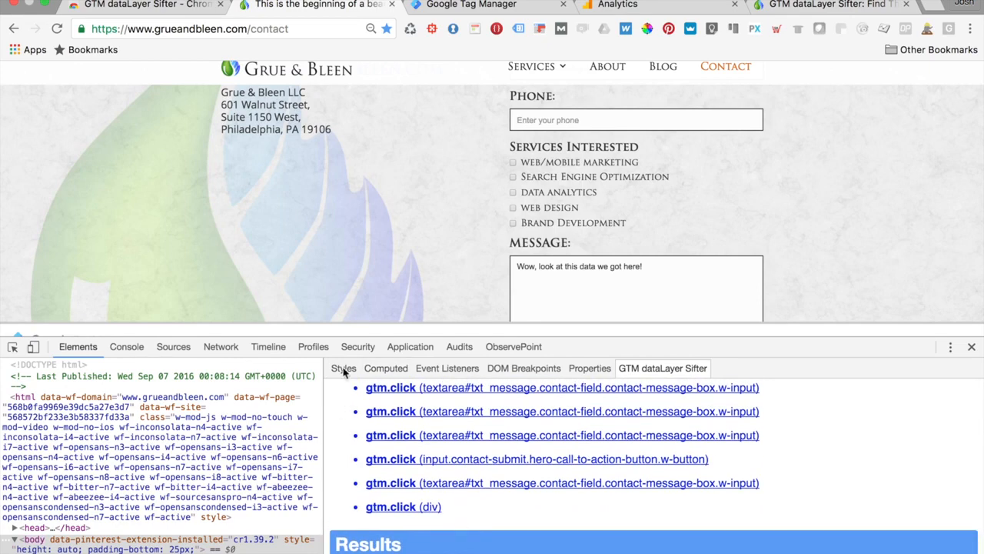
Shrink the developer tools to reveal the end of the form and generate a click event on the "Let's do this!" button.
drag(360, 336, 462, 456)
scroll(623, 404, down, 2)
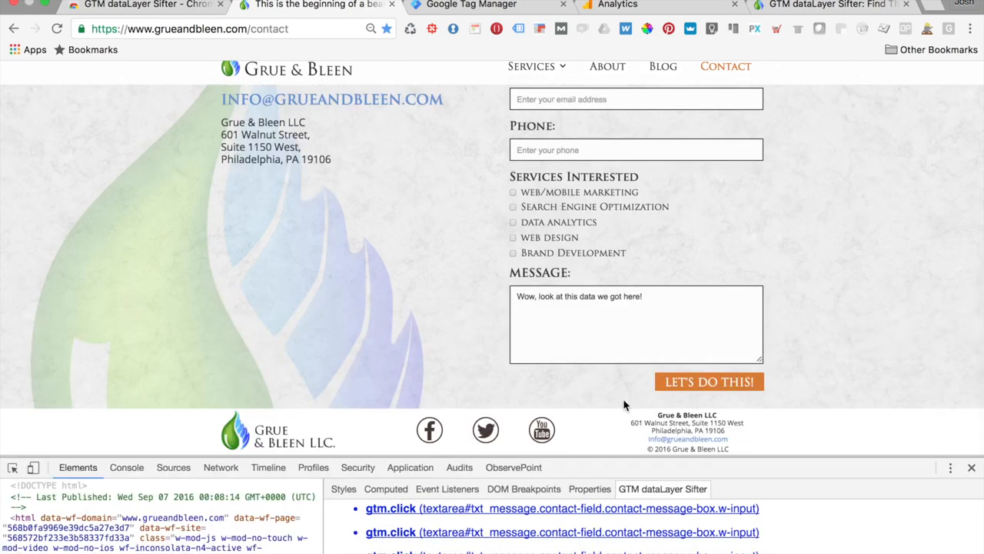
click(715, 388)
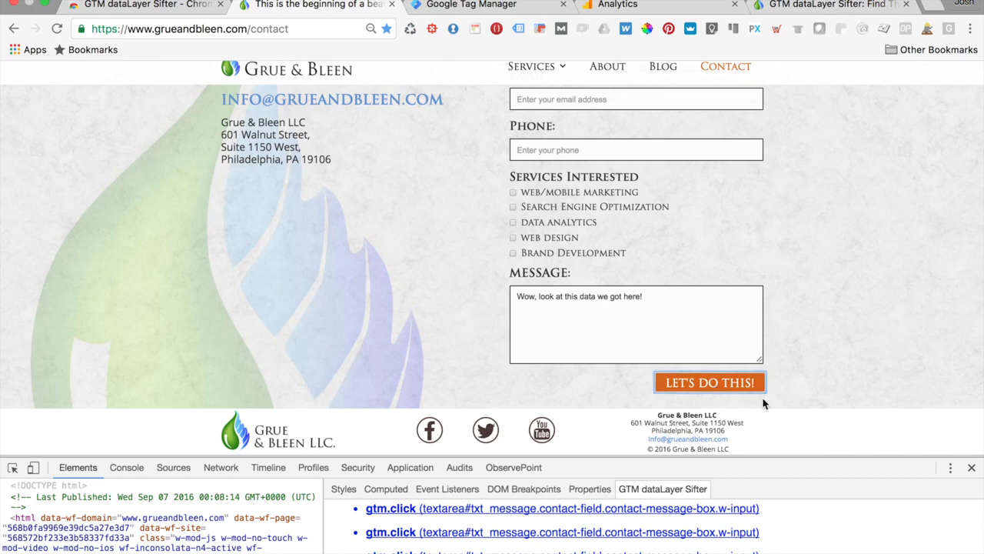
Enlarge the developer tools and select the submit button's newest gtm.click event in the Sifter's event list.
scroll(754, 334, up, 1)
drag(754, 334, 757, 336)
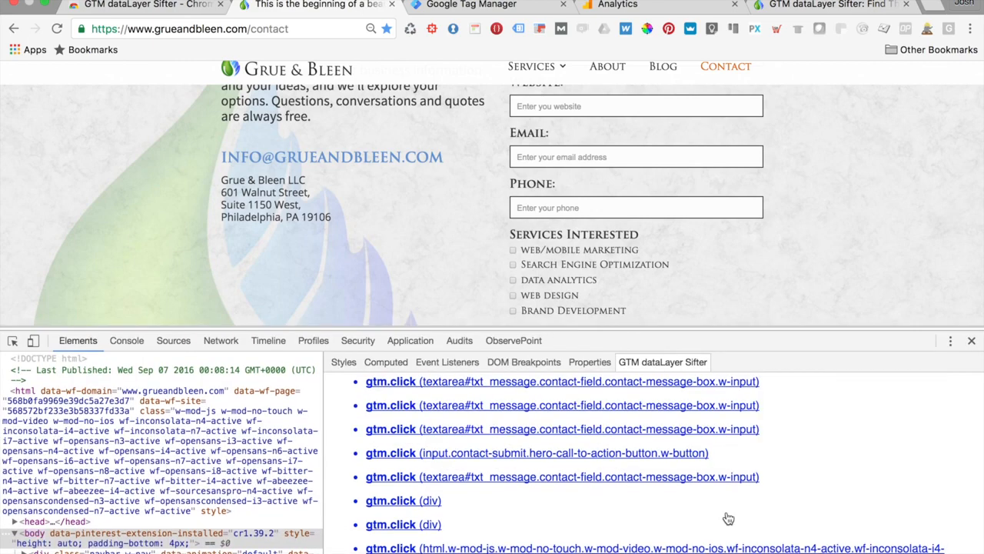
scroll(727, 518, down, 5)
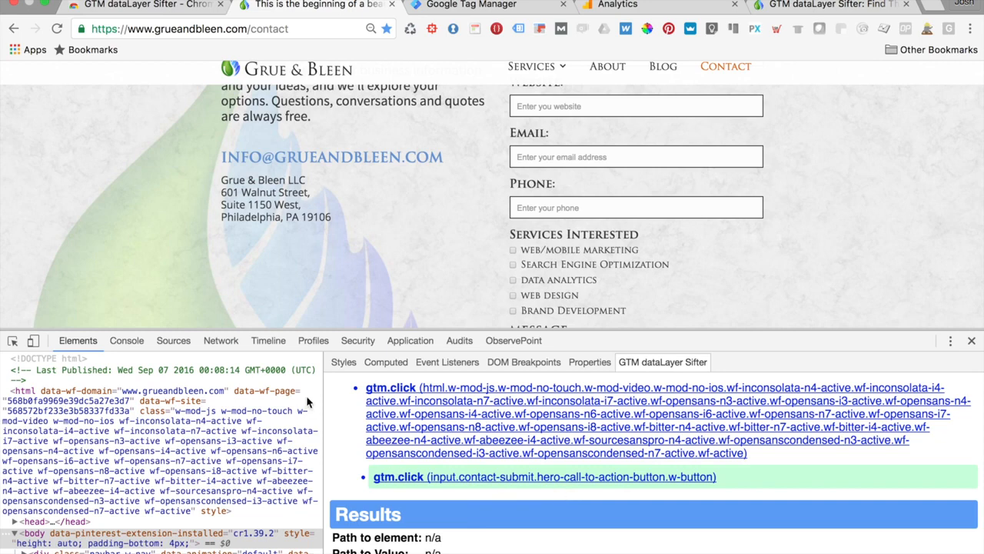
Pick the message textarea as the target element and copy its Path to Value, gtm.element.parentElement.childNodes.18.value.
scroll(517, 254, down, 5)
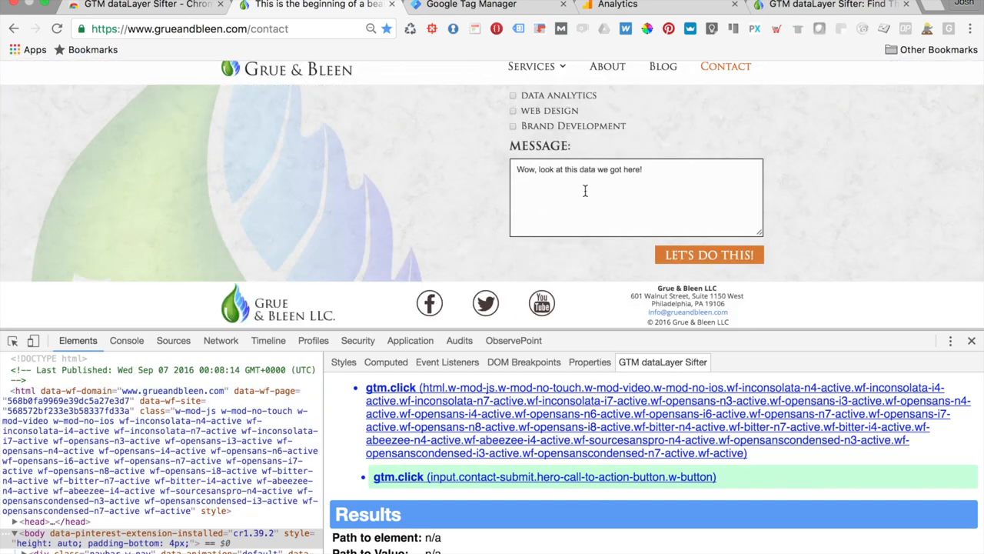
click(13, 343)
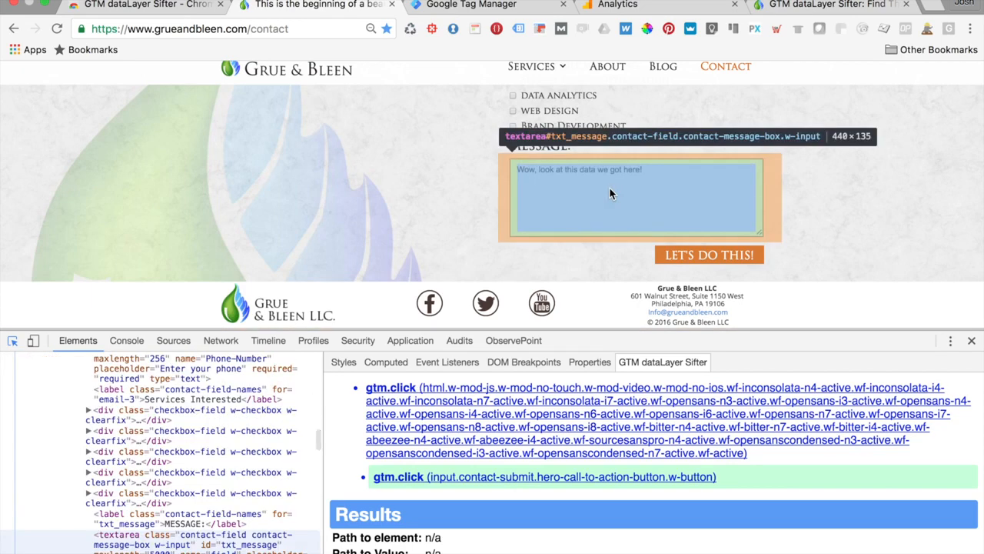
click(610, 189)
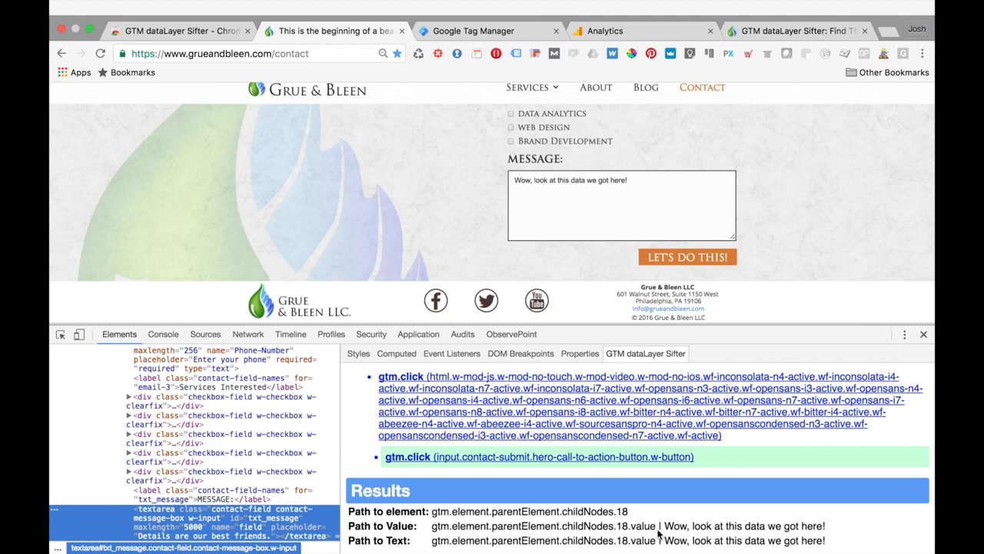
drag(656, 529, 433, 523)
key(super+c)
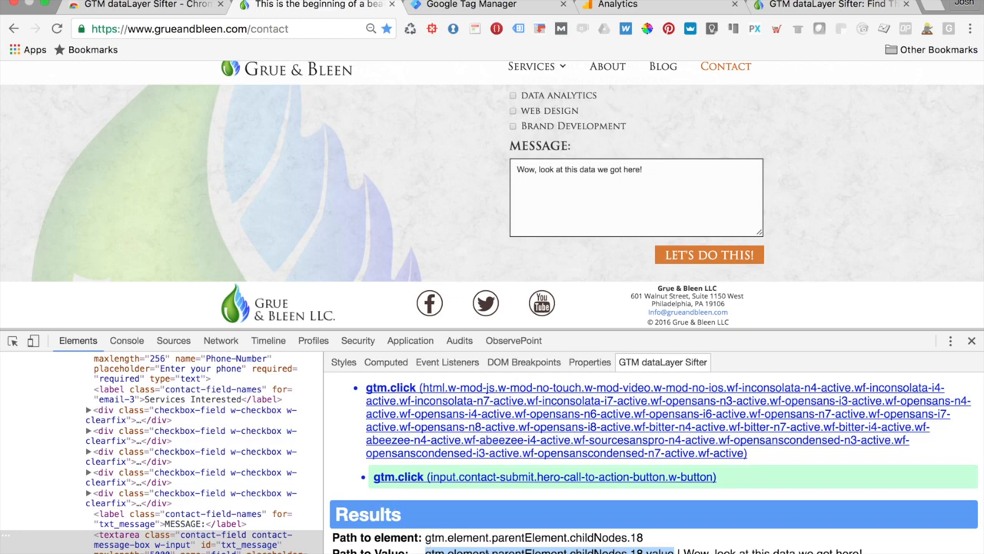
Switch to Google Tag Manager and bring up a new variable of type Data Layer Variable.
click(166, 8)
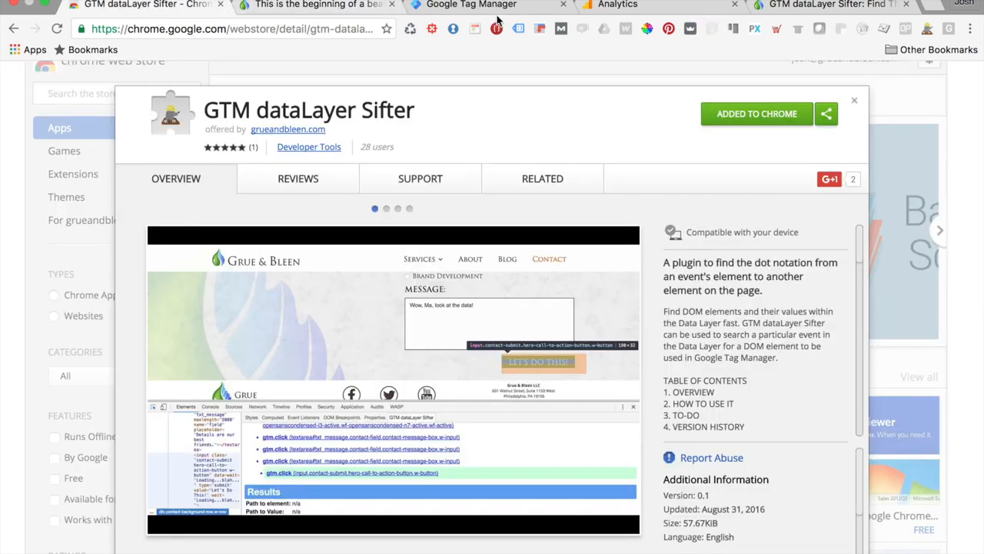
click(466, 6)
click(150, 69)
click(98, 383)
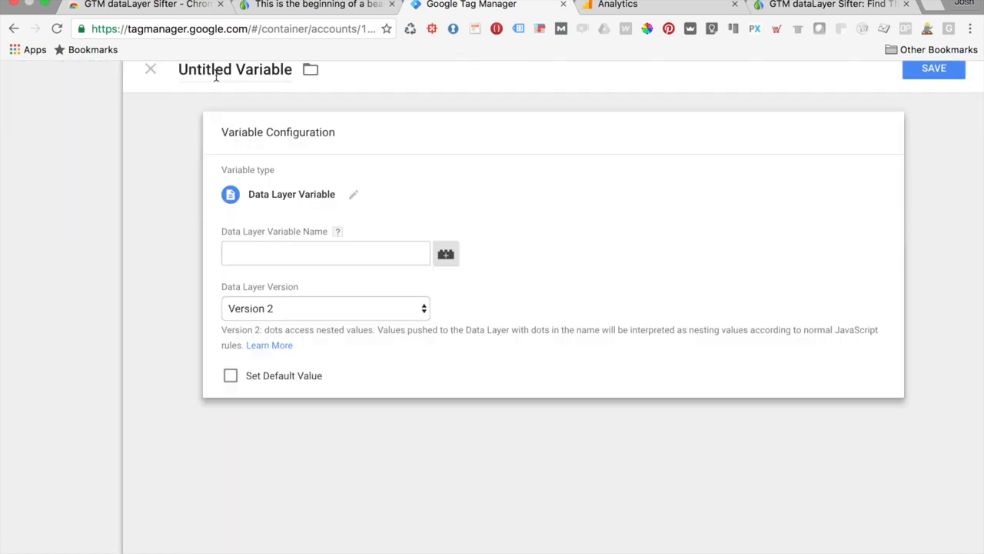
Name the new variable "Tutorial dataLayer Variable - GTM Sifter".
double_click(216, 75)
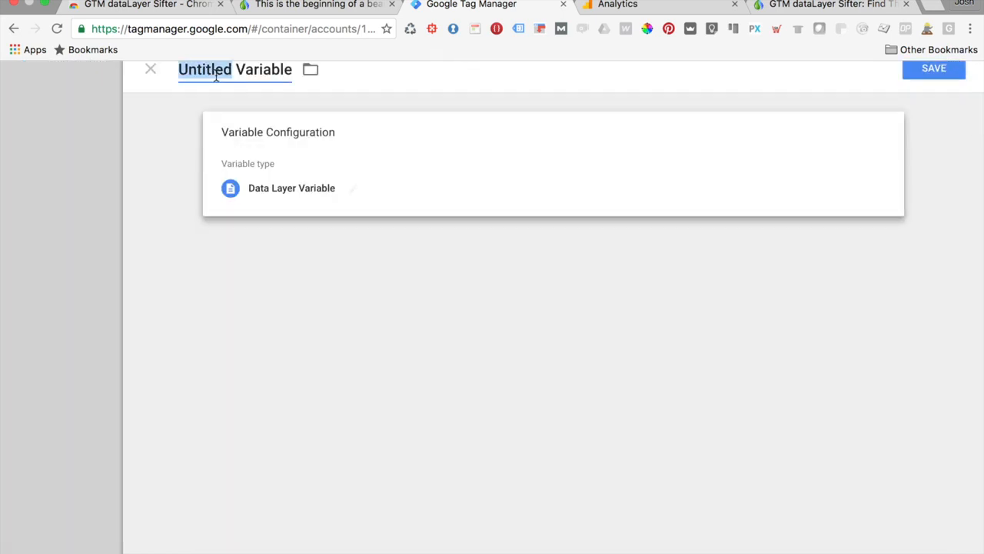
triple_click(216, 75)
triple_click(244, 74)
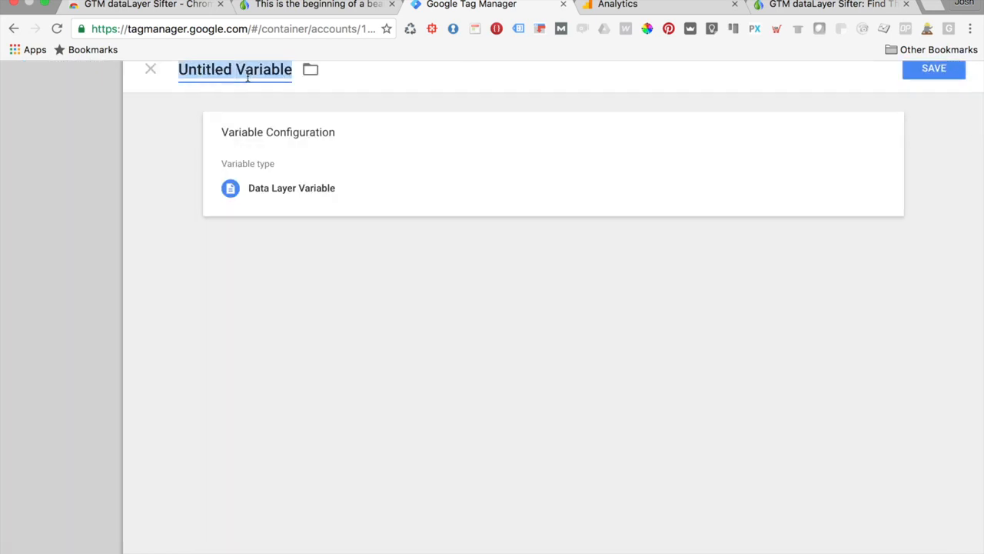
key(BackSpace)
text(n)
key(BackSpace)
text(T)
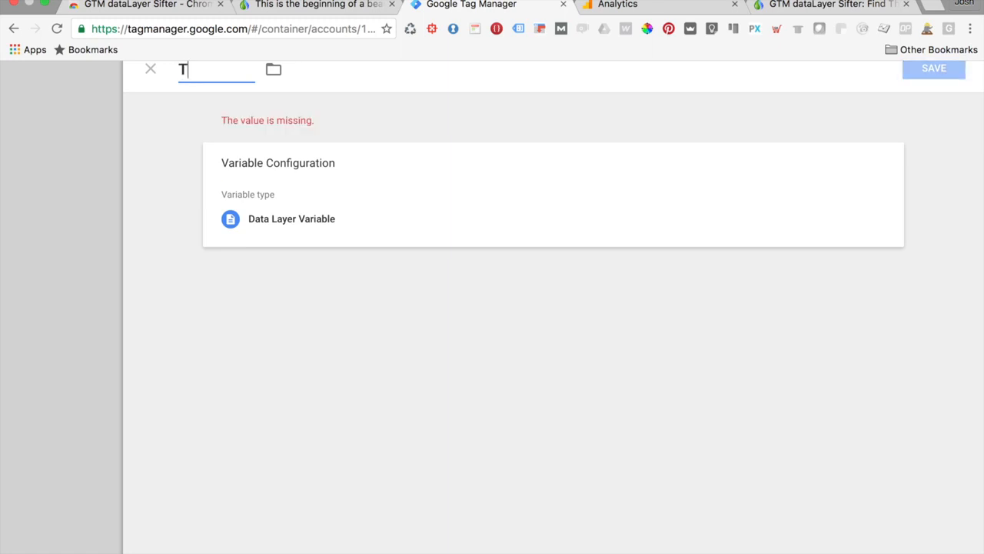
text(utorial Data)
key(BackSpace)
key(BackSpace)
key(BackSpace)
key(BackSpace)
text(dataLayer )
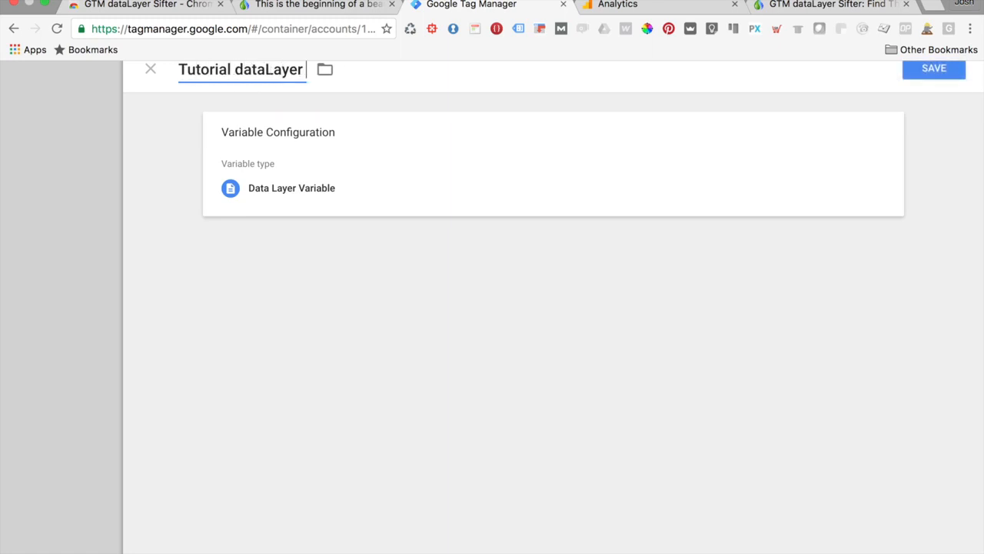
text(Vari)
key(BackSpace)
key(BackSpace)
text(ariabe)
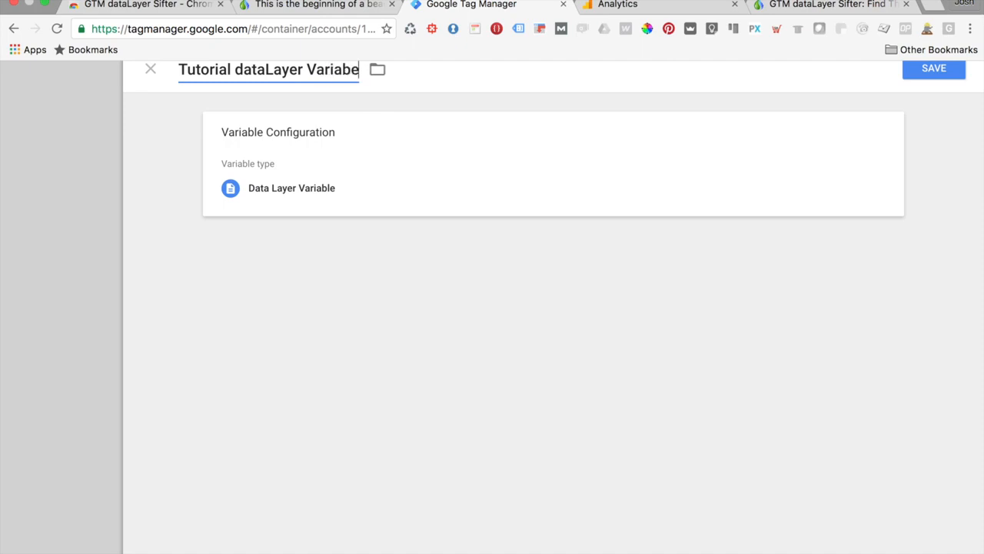
key(BackSpace)
text(le - GTM Sifter)
key(Left)
key(Left)
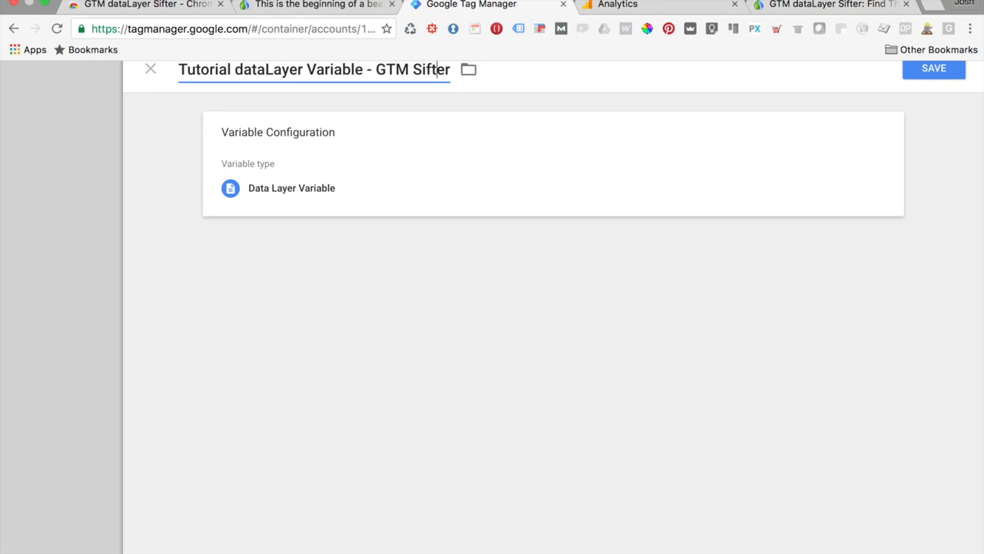
Set the Data Layer Variable Name to the copied path gtm.element.parentElement.childNodes.18.value and save the variable.
click(346, 192)
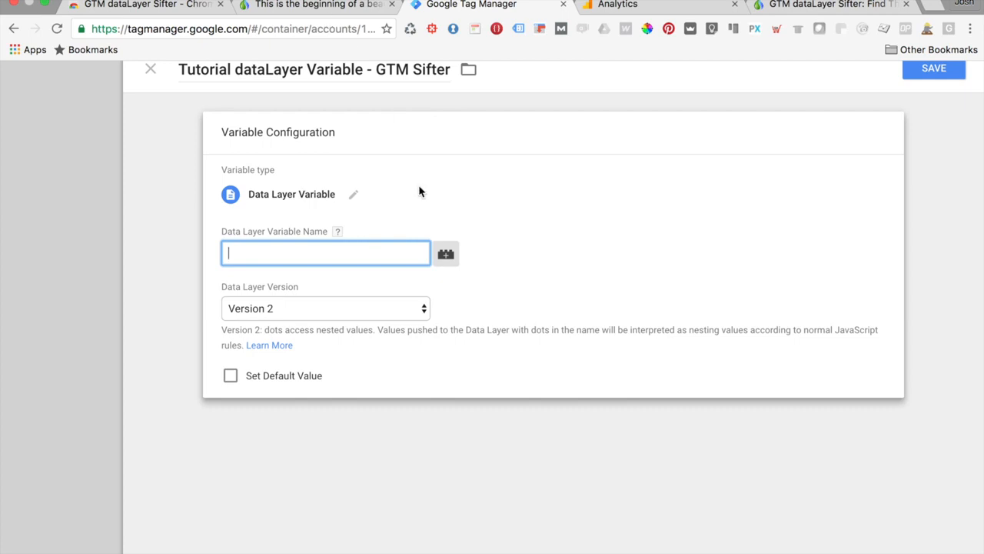
key(super+v)
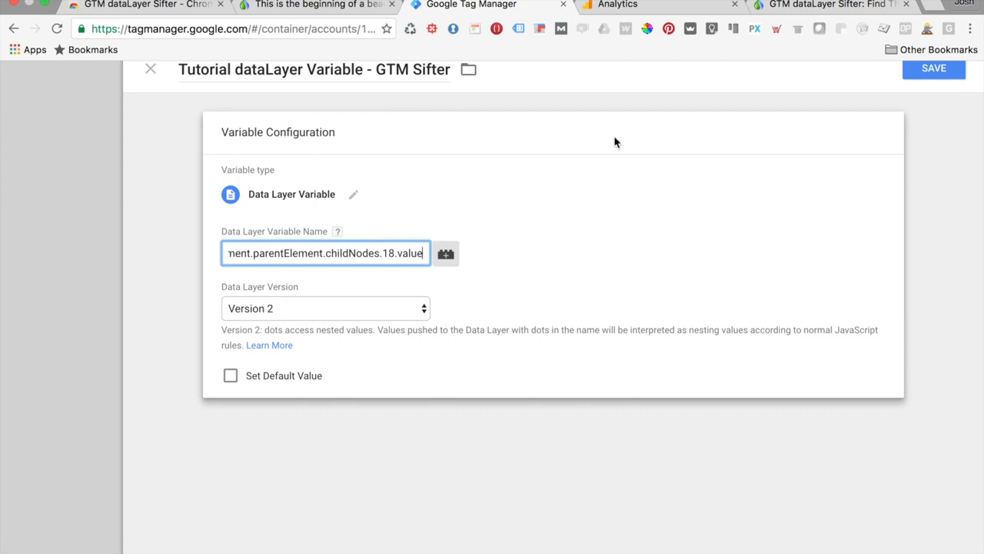
click(934, 70)
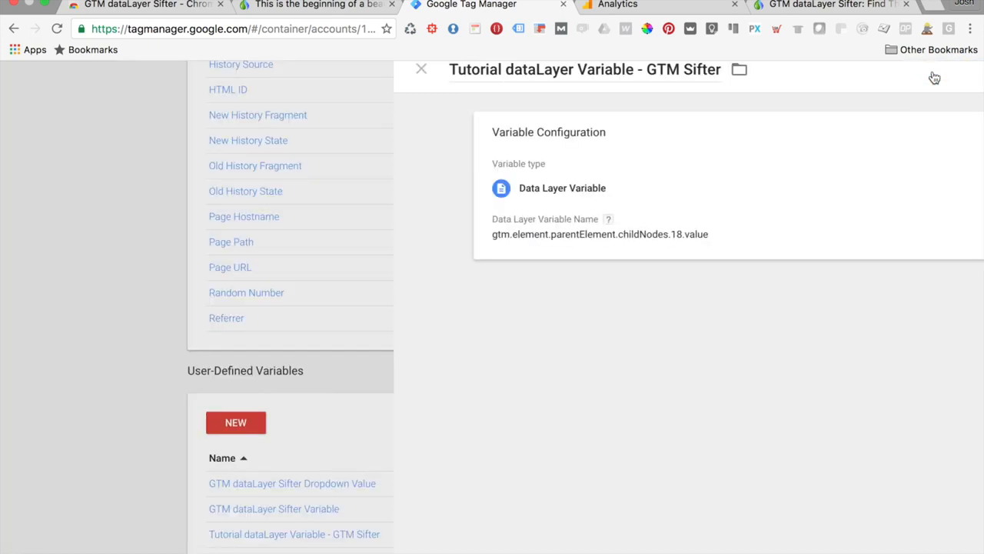
scroll(569, 356, down, 1)
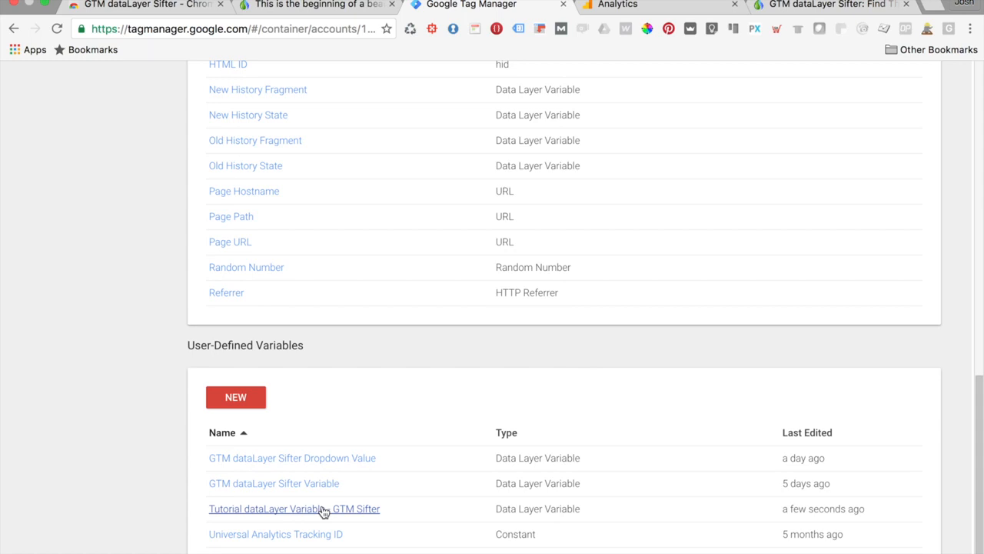
scroll(389, 521, up, 10)
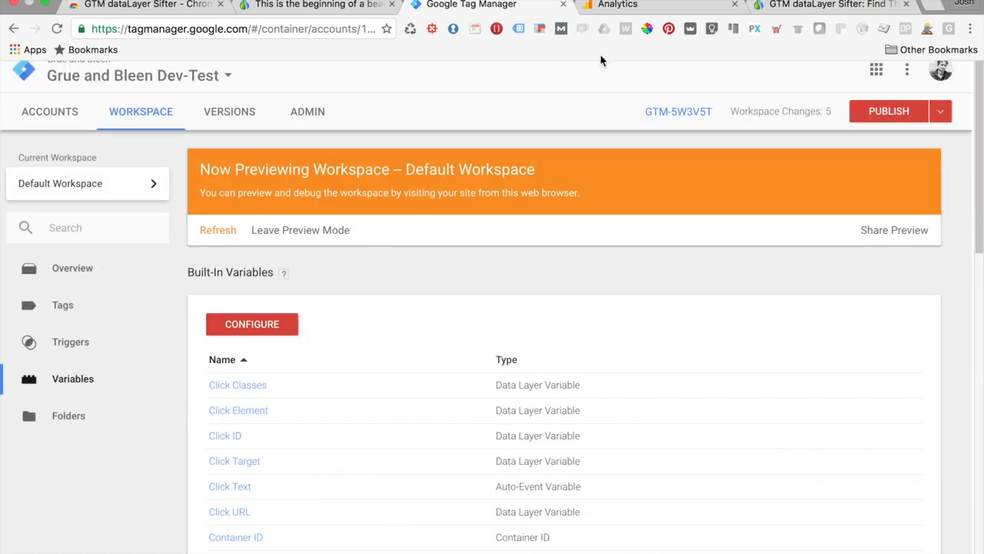
Switch to the website's contact page, reload it in preview mode and close the developer tools.
drag(831, 4, 668, 5)
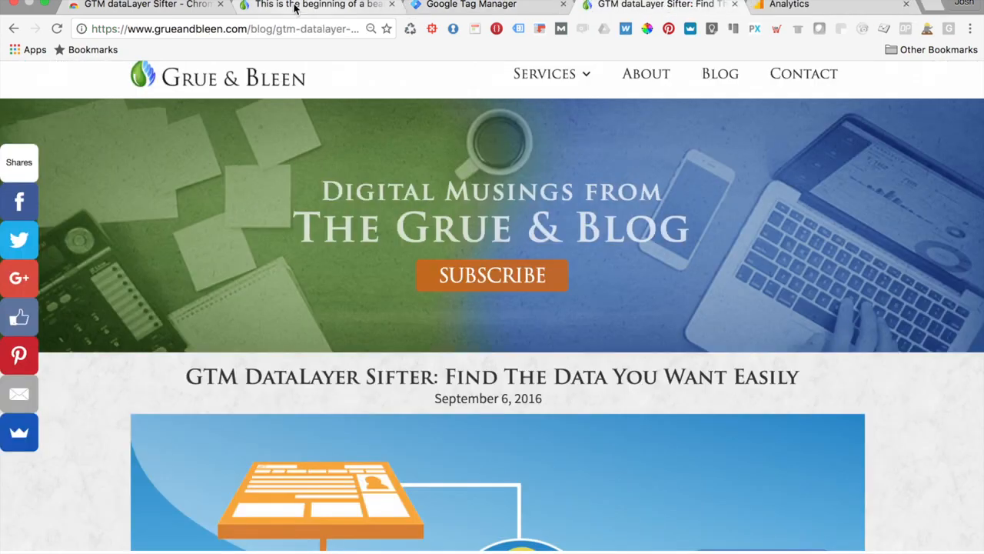
click(323, 4)
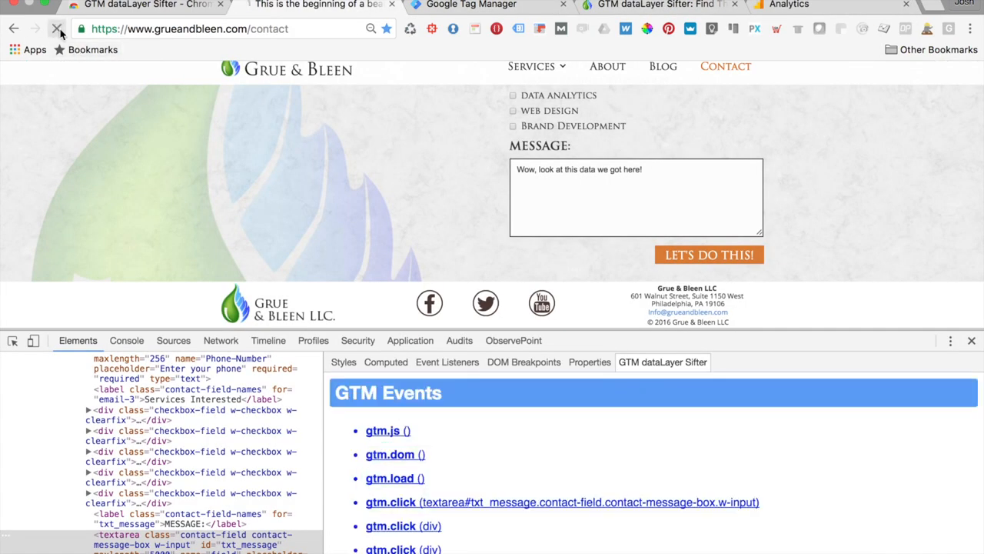
click(55, 28)
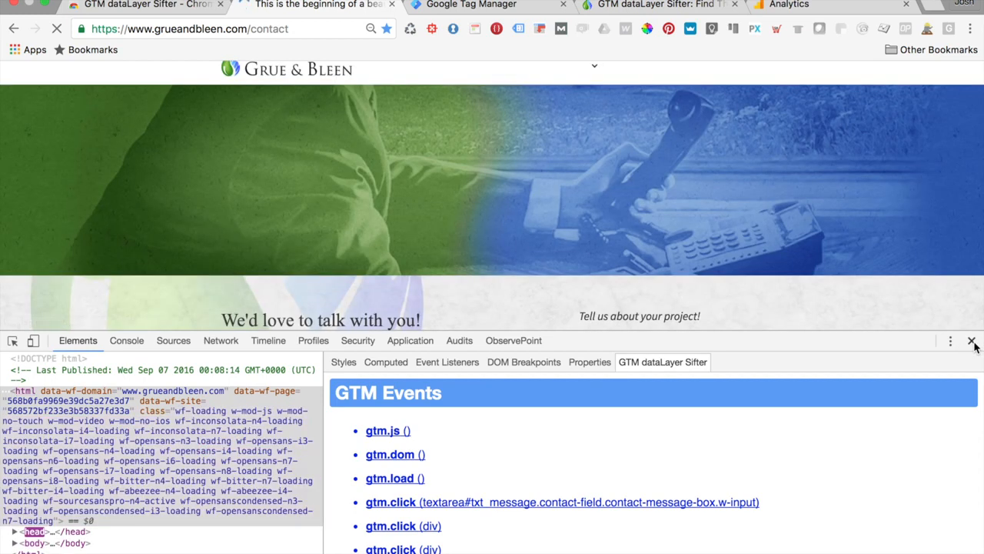
click(972, 342)
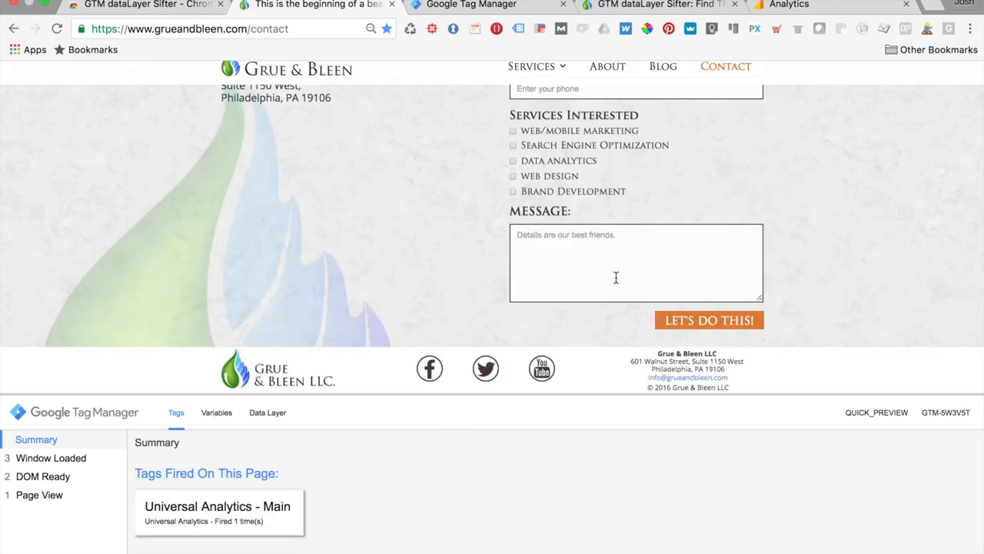
Enter the message "What's the text look like now?!" in the contact form and submit it.
click(613, 274)
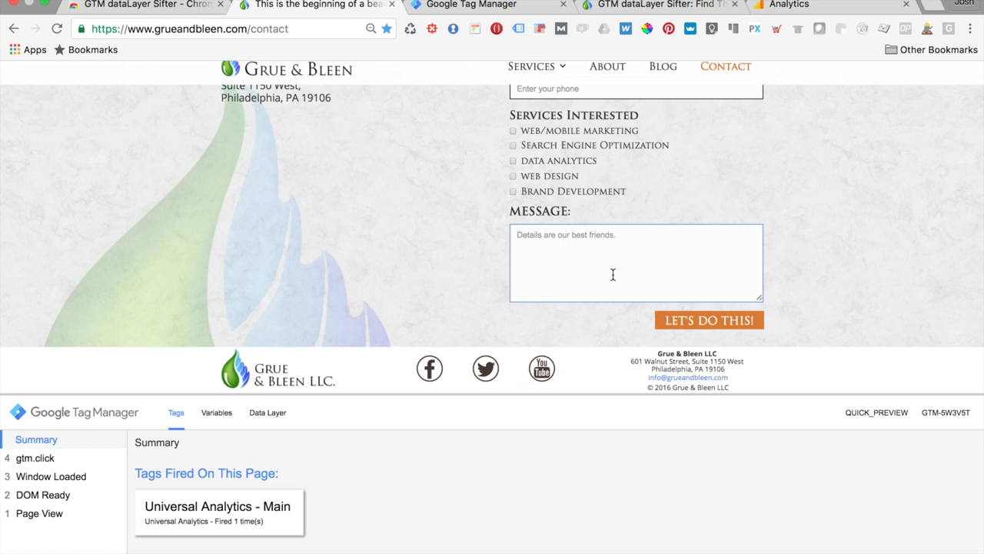
text(What's the )
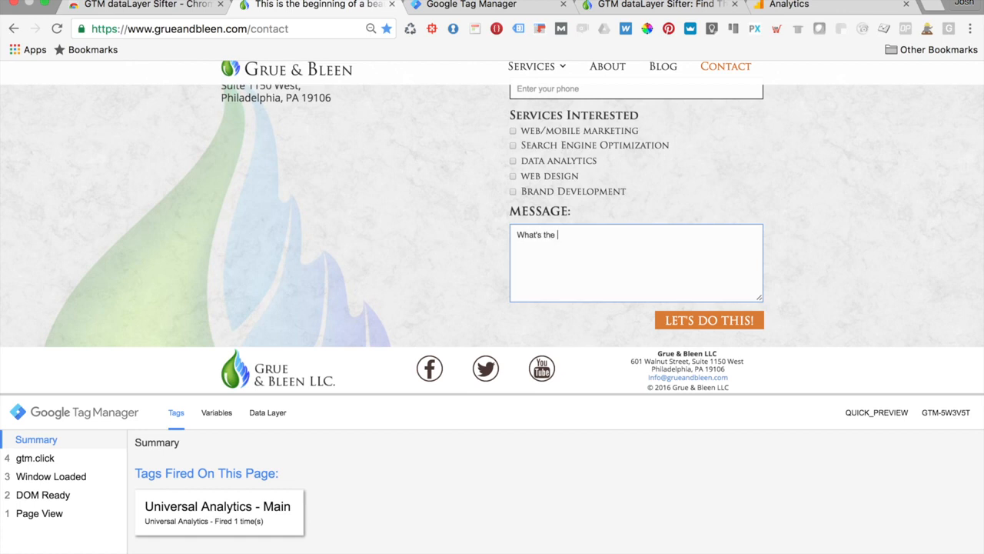
text(text look like now?!)
click(688, 327)
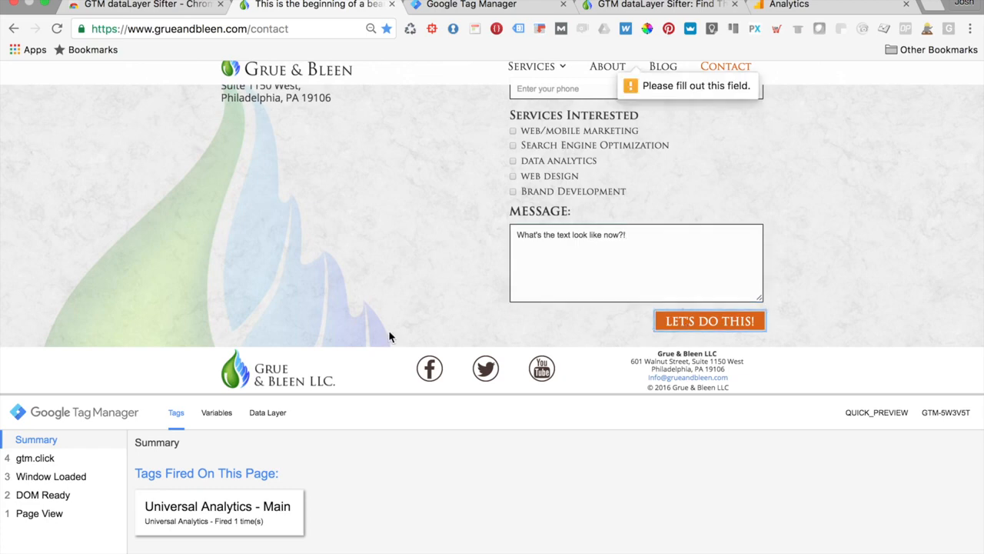
Check the value of Tutorial dataLayer Variable - GTM Sifter among the newest gtm.click event's variables in the preview pane.
click(31, 459)
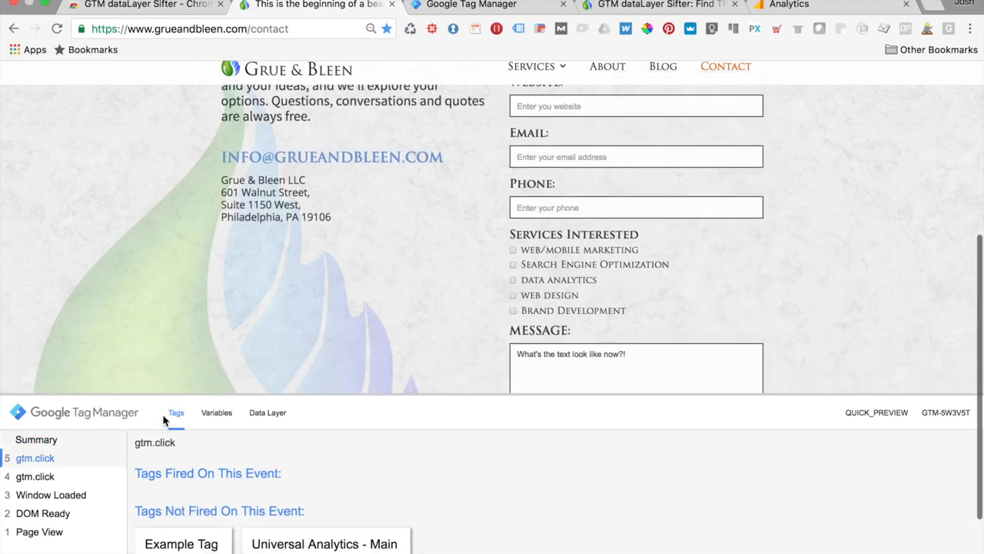
click(214, 416)
scroll(358, 482, down, 10)
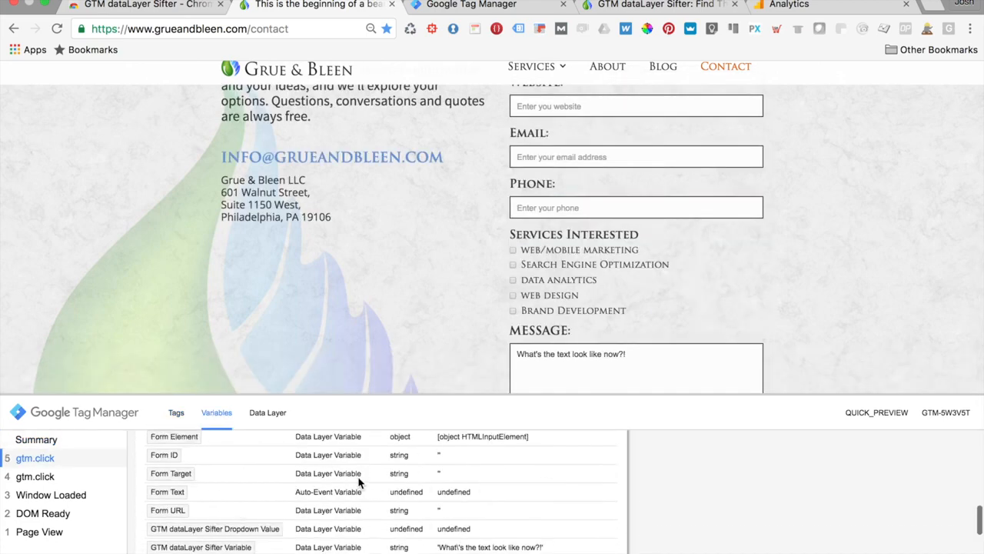
scroll(323, 498, down, 1)
scroll(516, 545, down, 1)
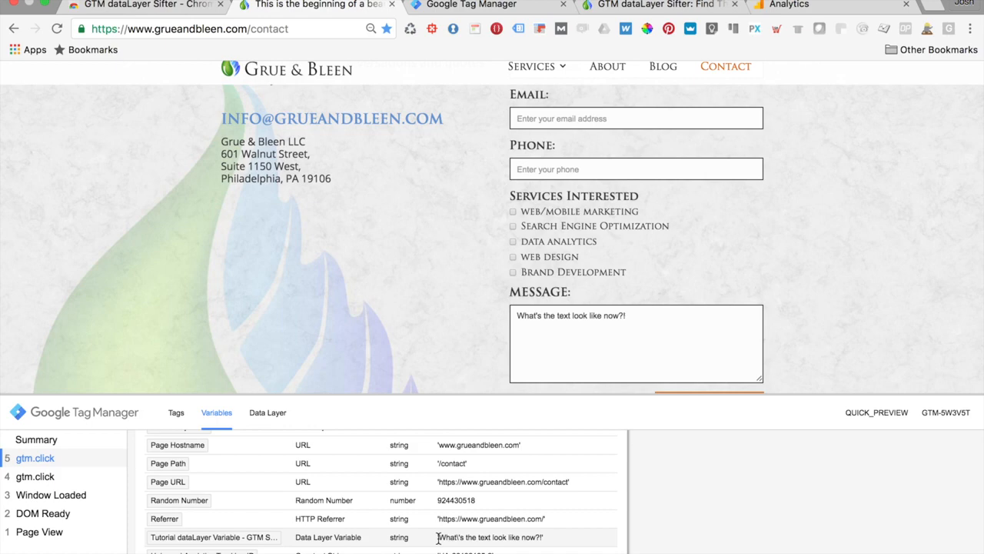
Return to Google Tag Manager and start a new tag of type Universal Analytics.
click(490, 8)
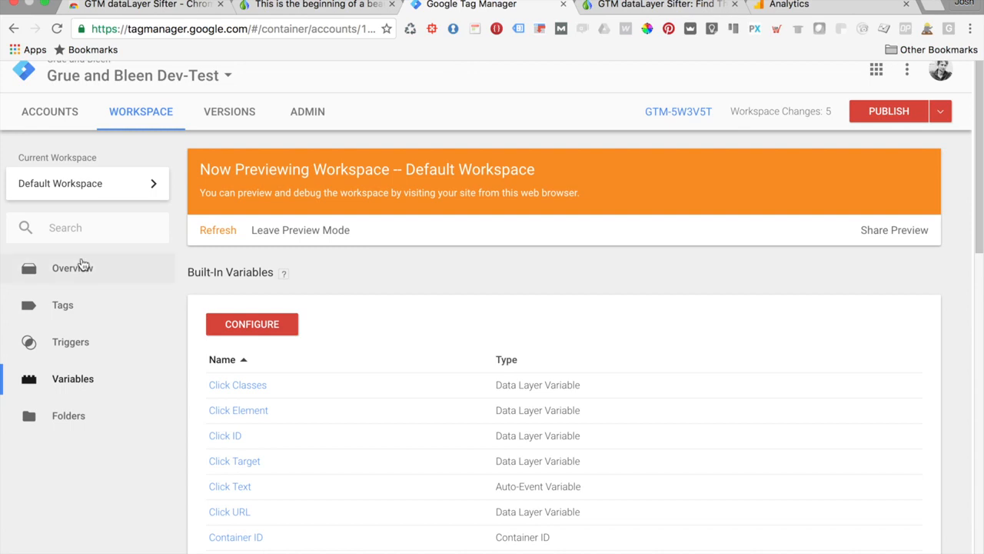
click(57, 314)
click(253, 323)
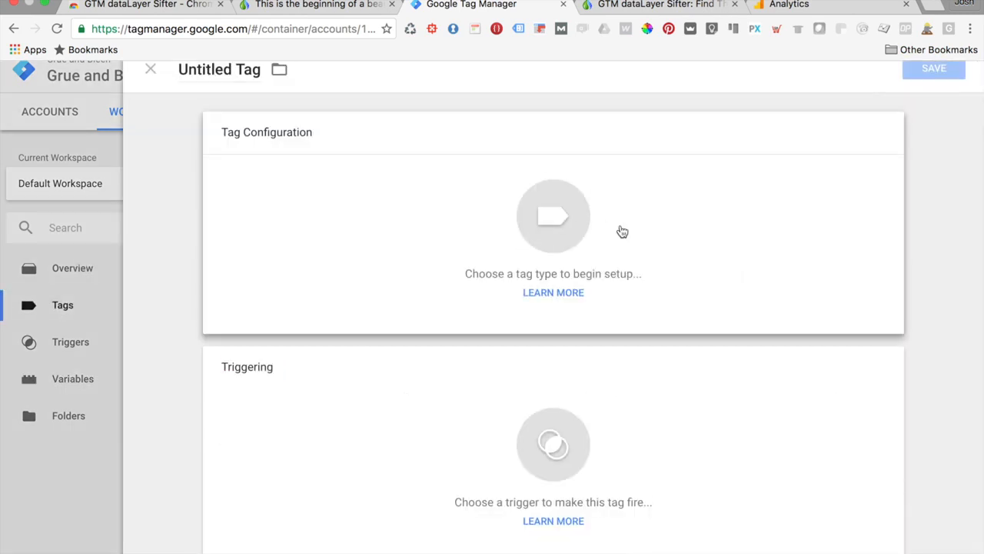
click(290, 125)
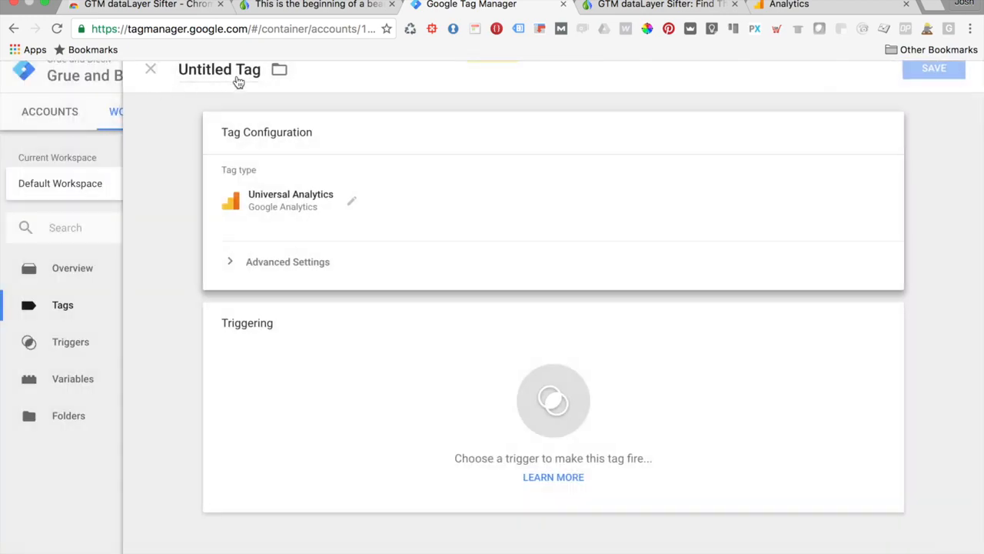
Name the new tag "Tutorial Tag".
click(238, 79)
text(u)
key(BackSpace)
text(t)
key(BackSpace)
text(Tu)
key(BackSpace)
text(utorial Tag)
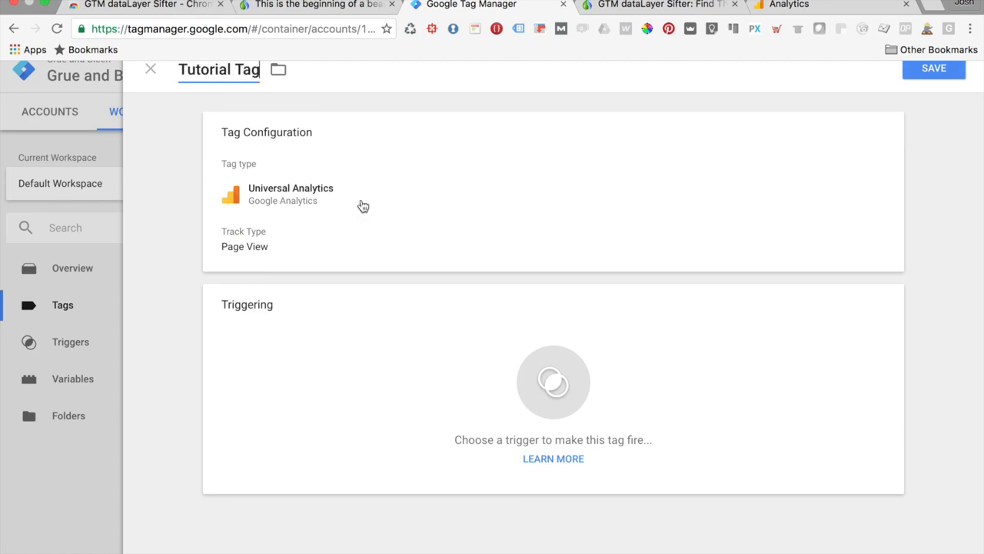
Set the tag's Tracking ID to the variable {{Universal Analytics Tracking ID}}.
click(354, 227)
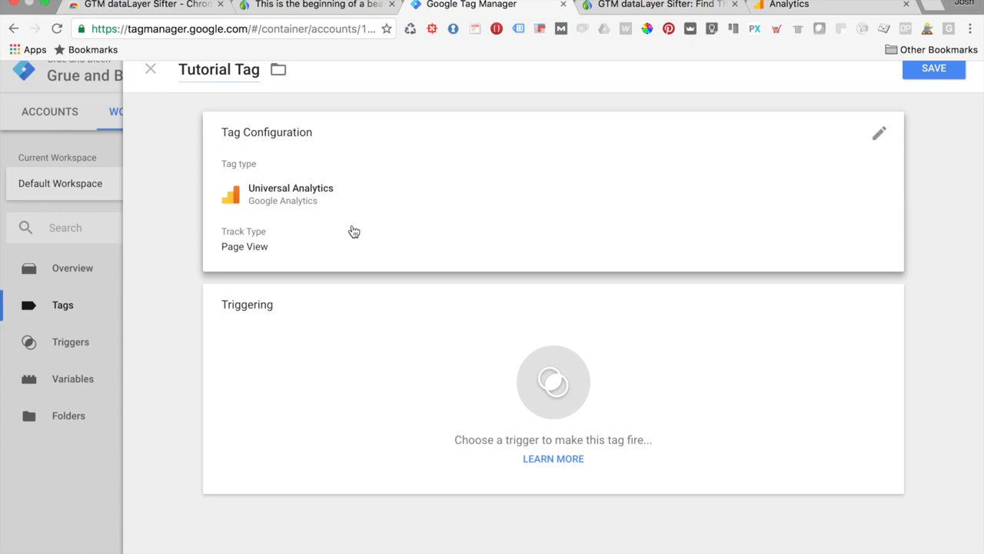
click(396, 270)
click(421, 265)
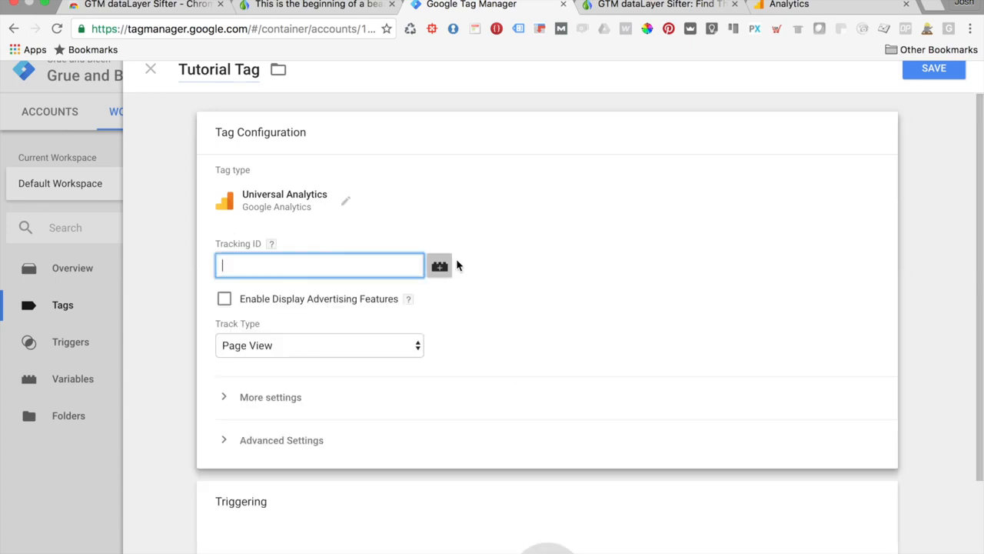
click(532, 296)
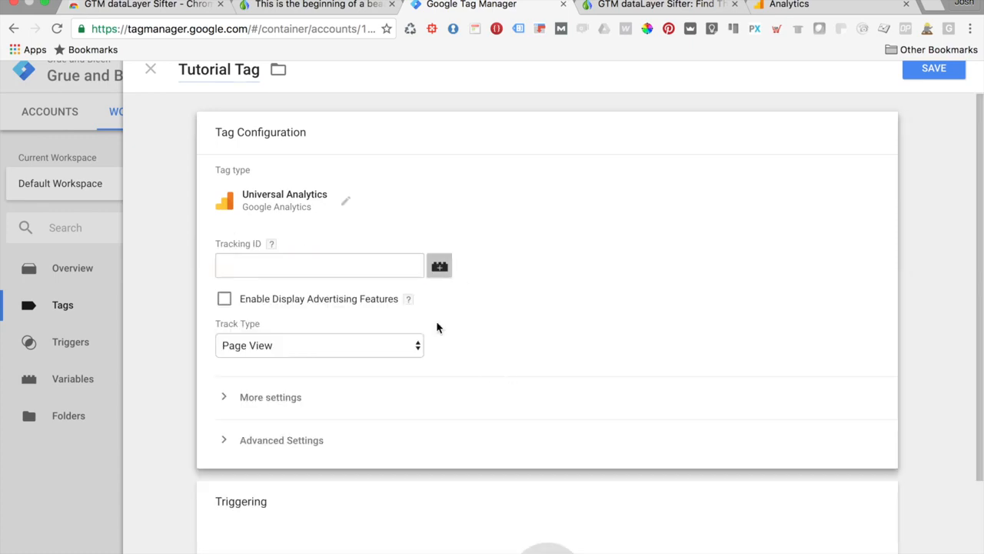
click(438, 267)
scroll(470, 344, down, 10)
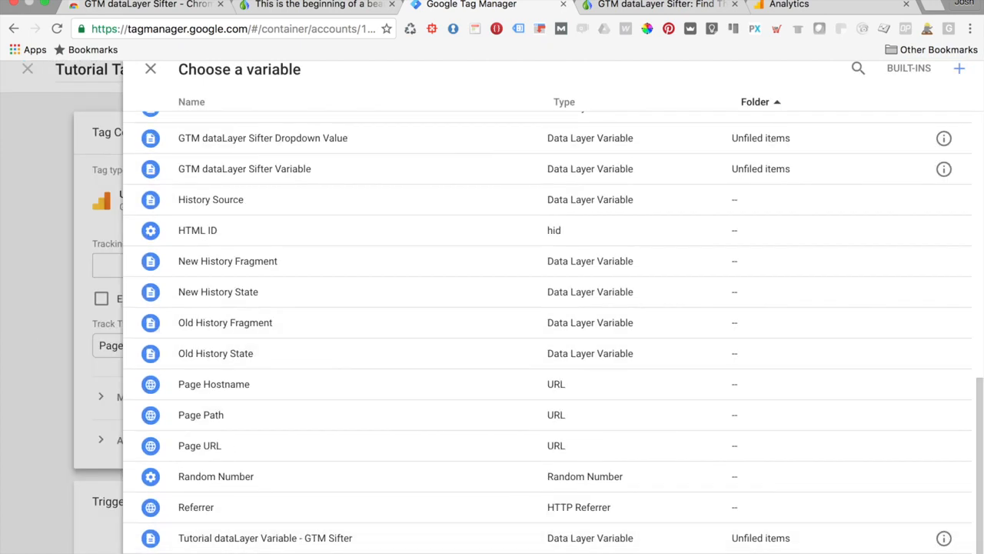
click(321, 551)
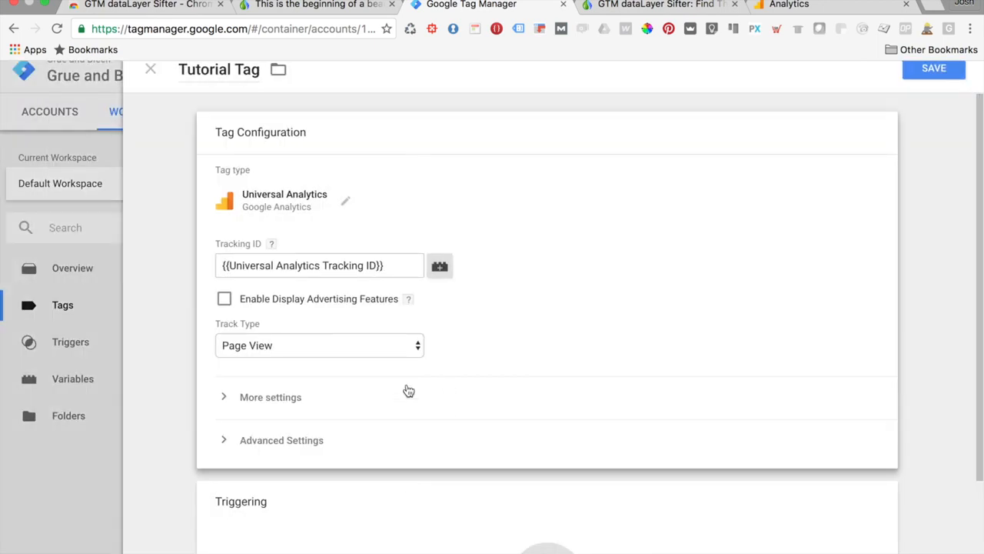
Change the tag's Track Type to Event.
scroll(408, 391, down, 1)
scroll(408, 391, down, 2)
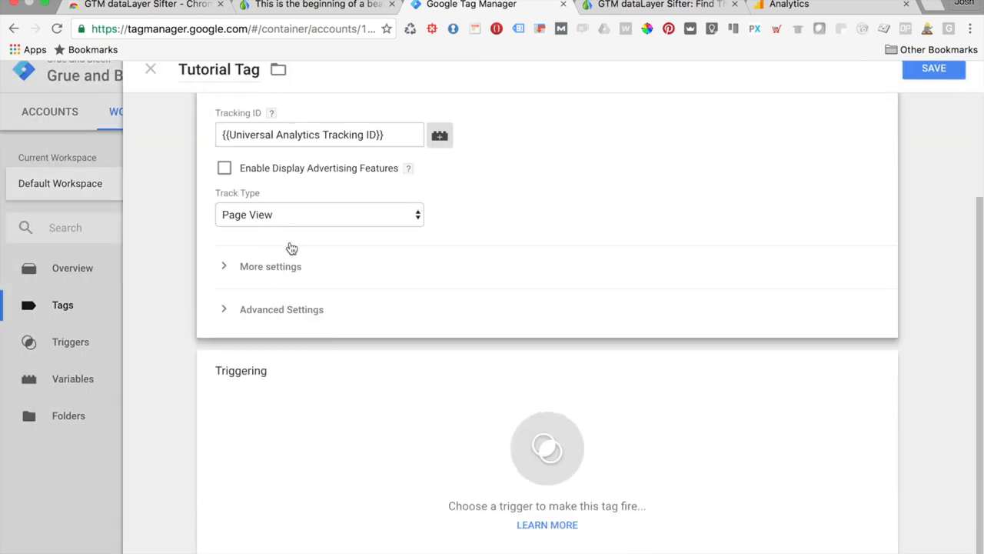
click(320, 217)
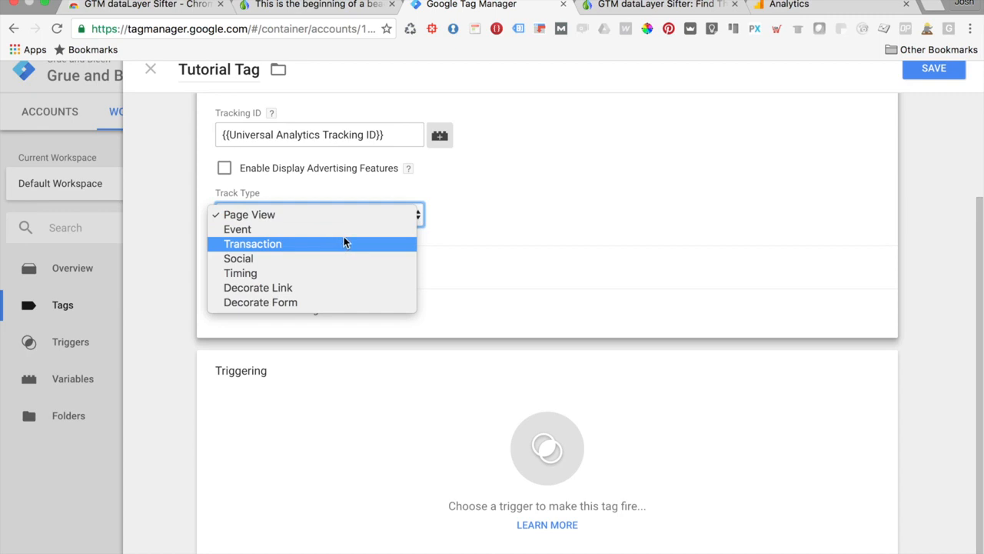
click(346, 230)
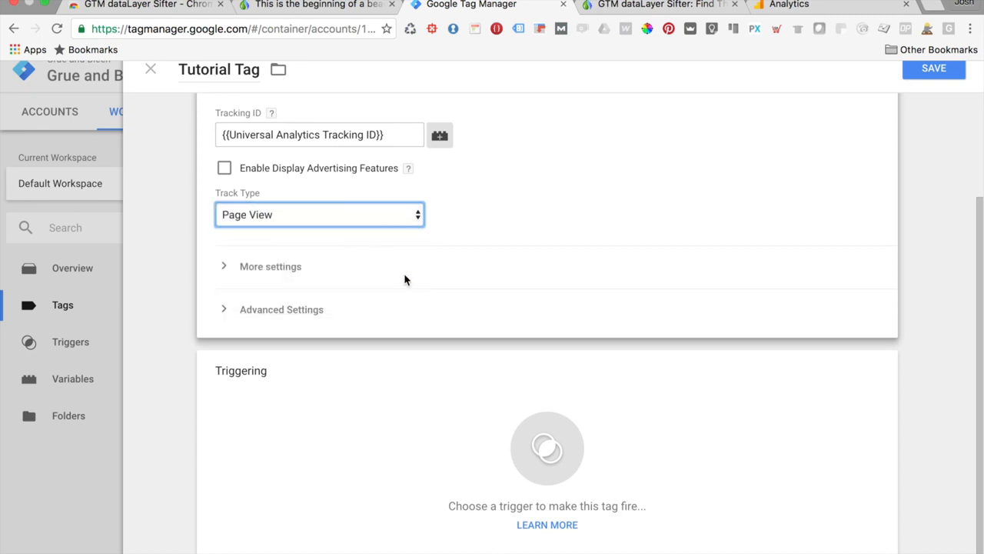
key(Down)
Set the event Category to "Let's Do This Form Click".
click(326, 289)
text(C)
key(BackSpace)
text(Let')
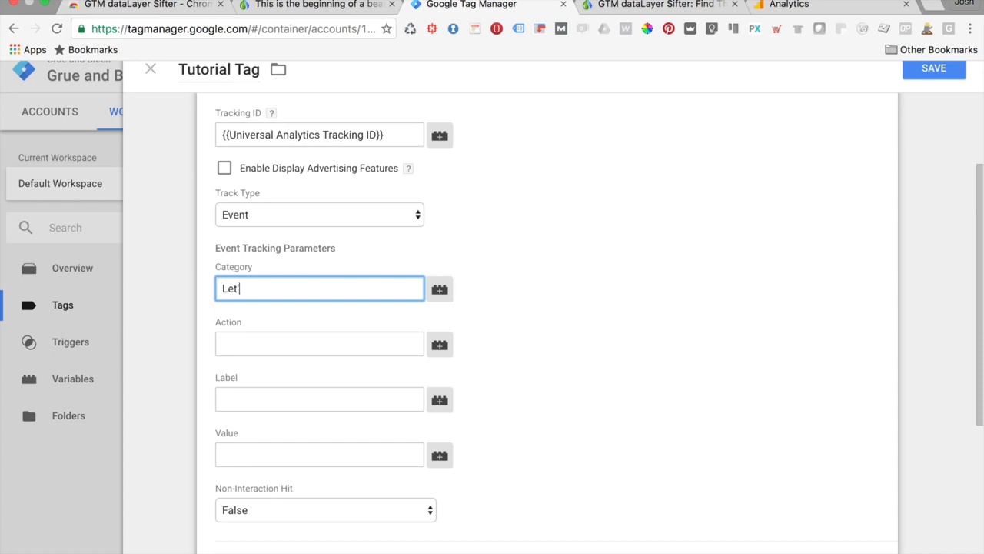
text(s Do This Form Cli)
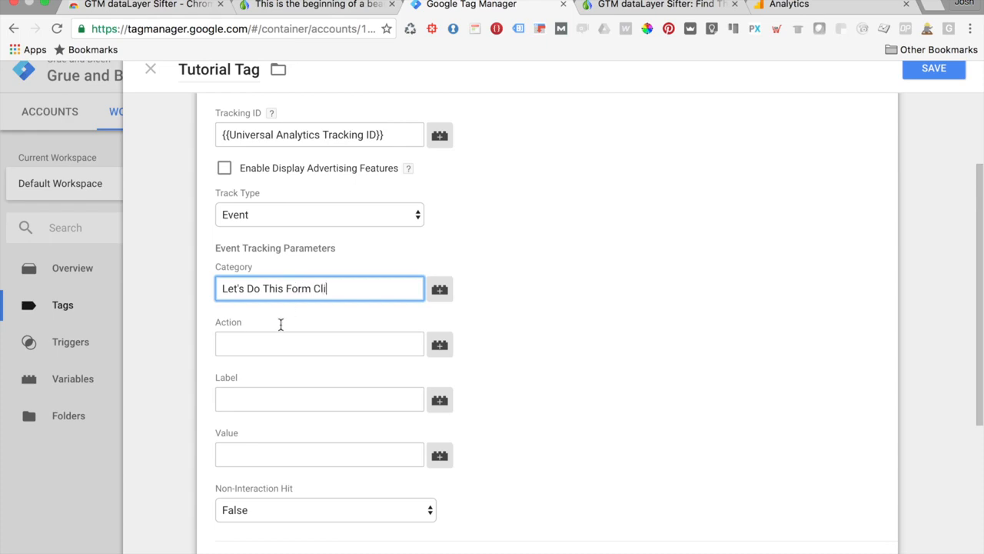
text(ck)
Set the event Action to "Message Box" and the Label to the variable Tutorial dataLayer Variable - GTM Sifter.
click(275, 345)
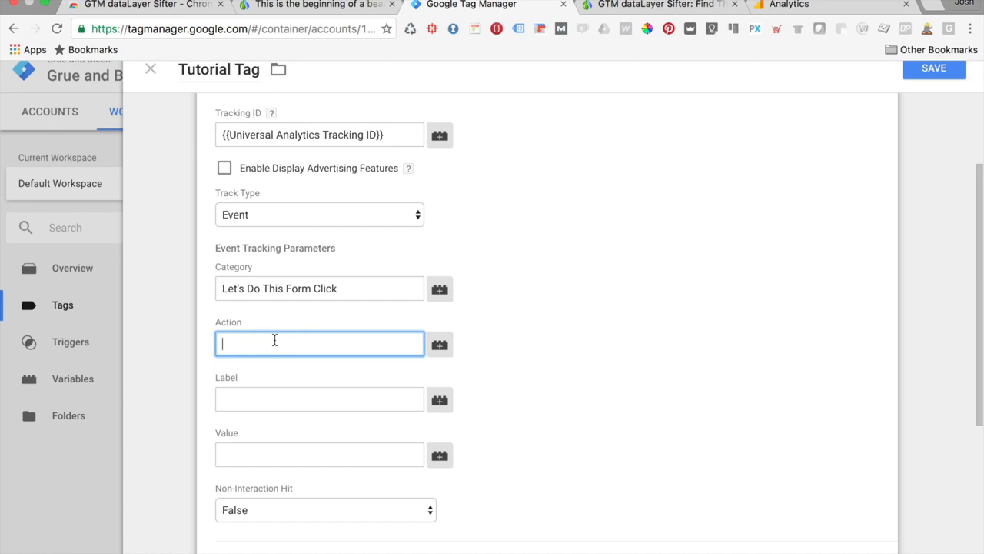
text(Message Box)
click(261, 399)
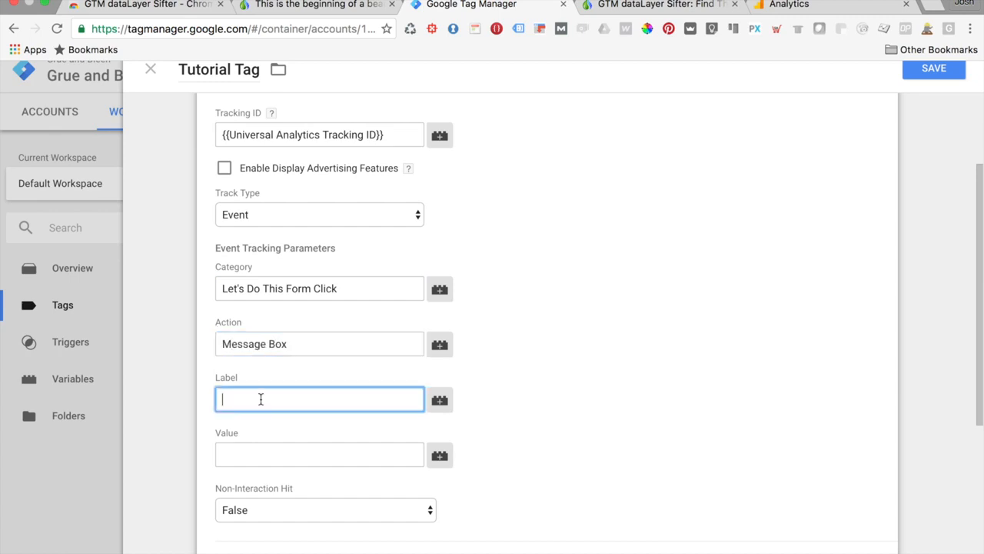
click(441, 406)
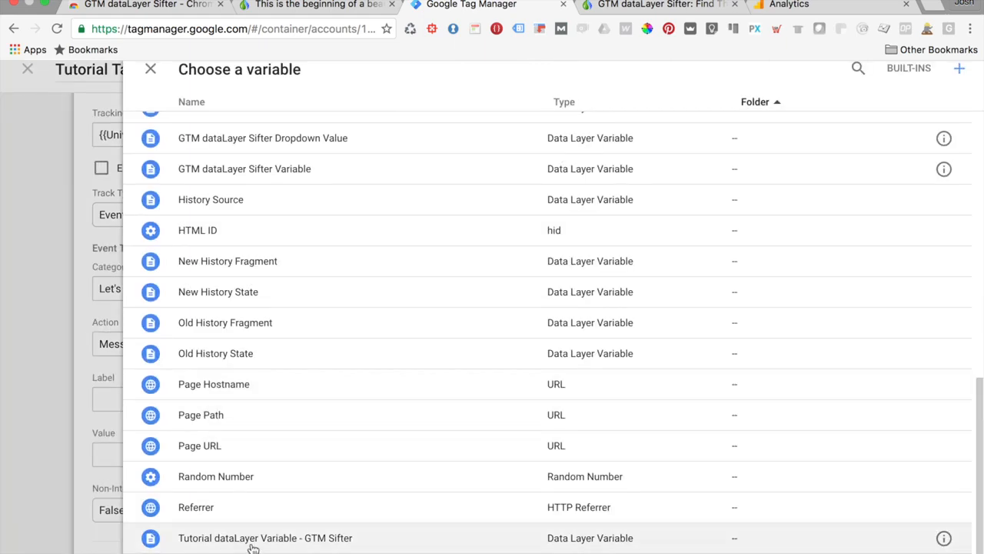
click(293, 538)
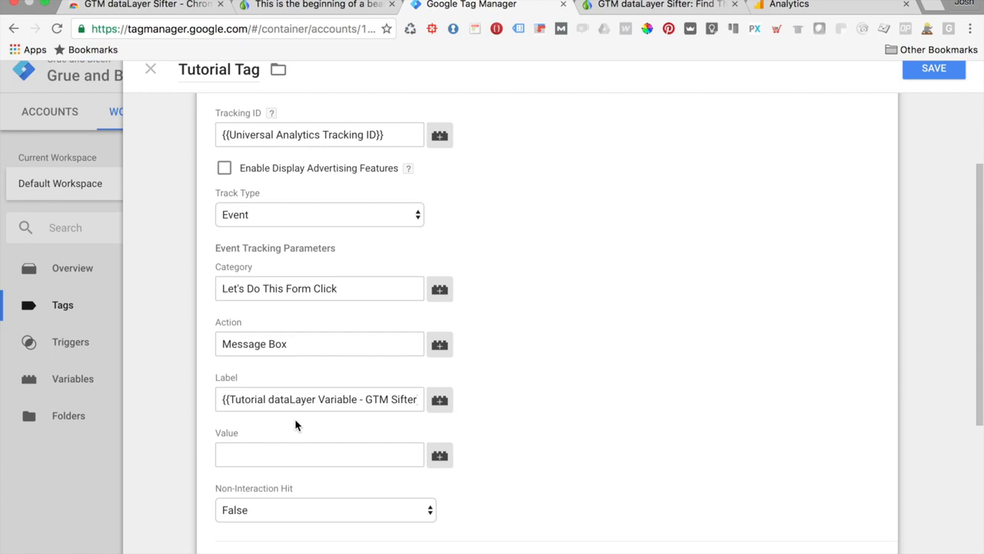
Start choosing a firing trigger for Tutorial Tag.
scroll(296, 425, down, 4)
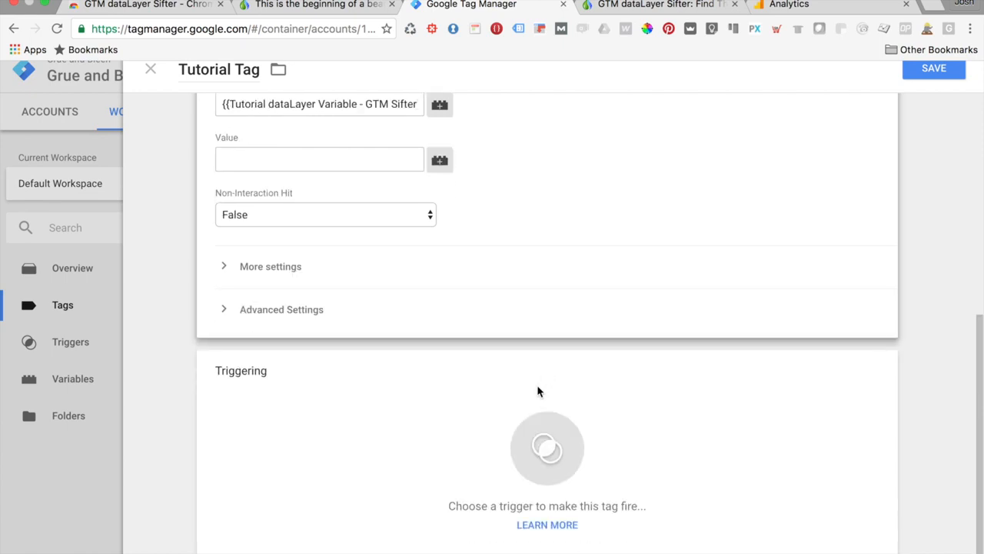
click(527, 441)
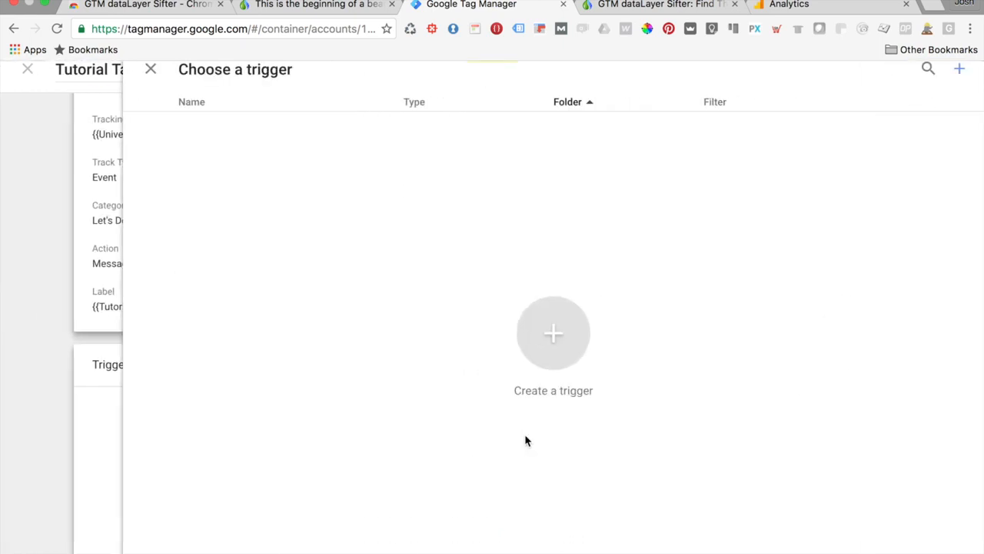
Switch to the contact page and copy the Click Classes value of the latest gtm.click event from the Tag Manager preview variables.
click(630, 7)
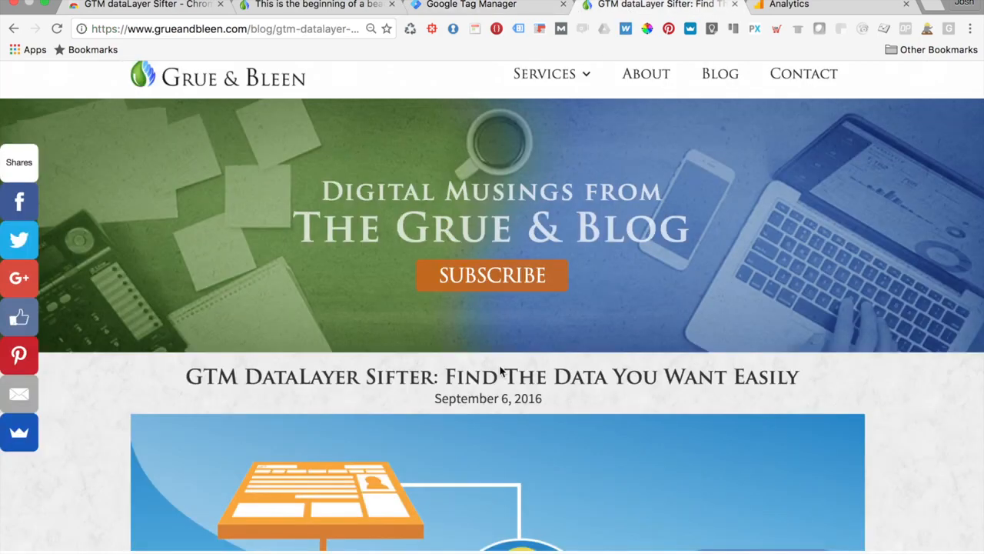
scroll(499, 371, down, 3)
click(273, 4)
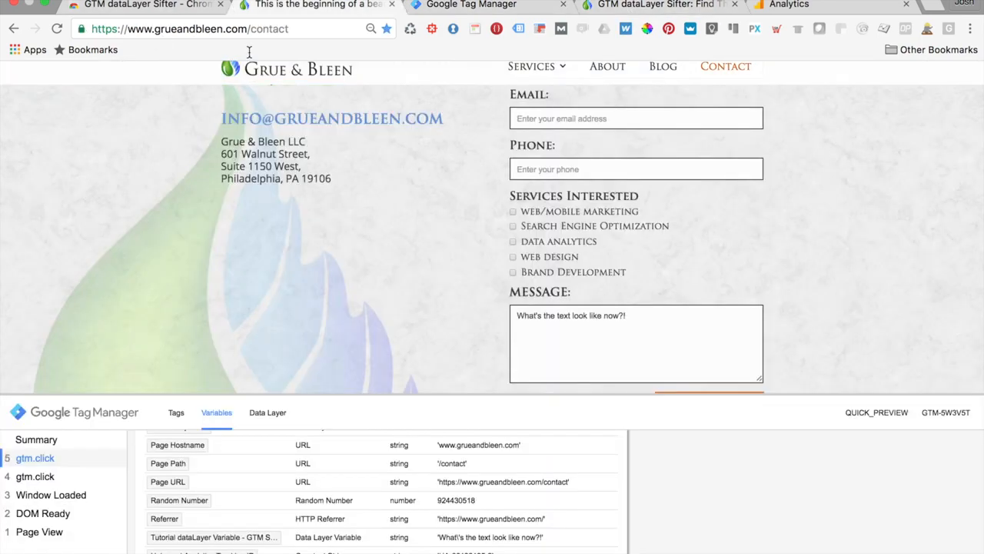
scroll(314, 461, up, 5)
scroll(315, 514, up, 6)
scroll(315, 518, down, 5)
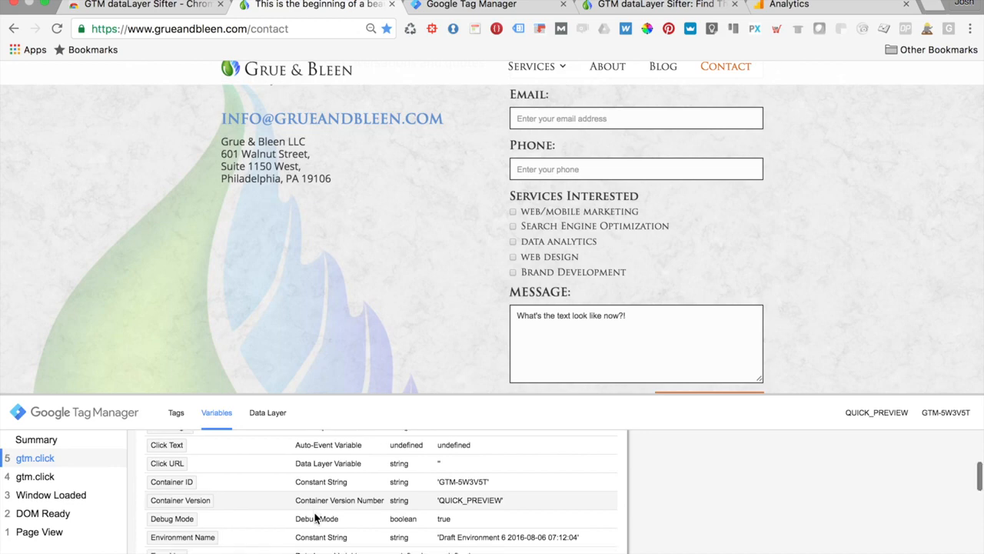
scroll(315, 518, down, 1)
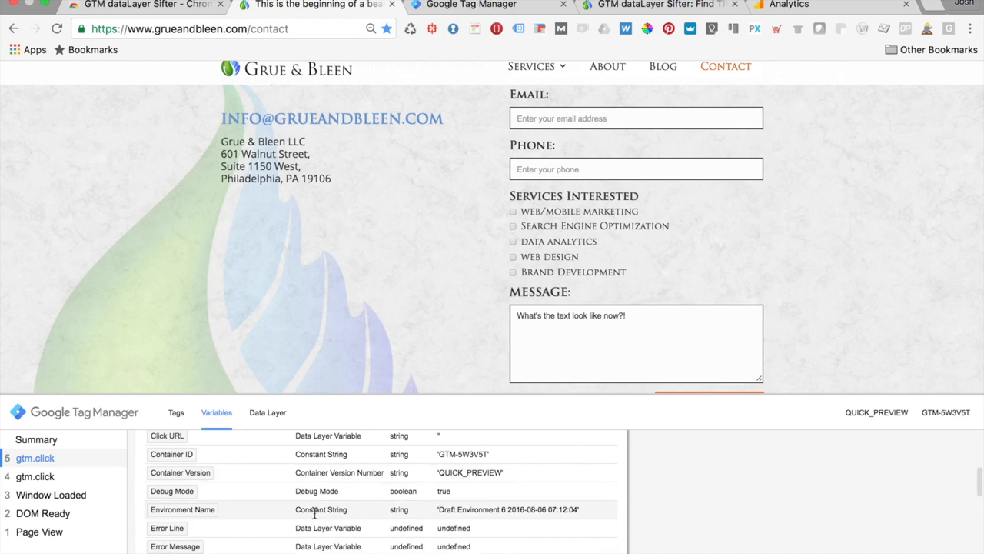
click(627, 6)
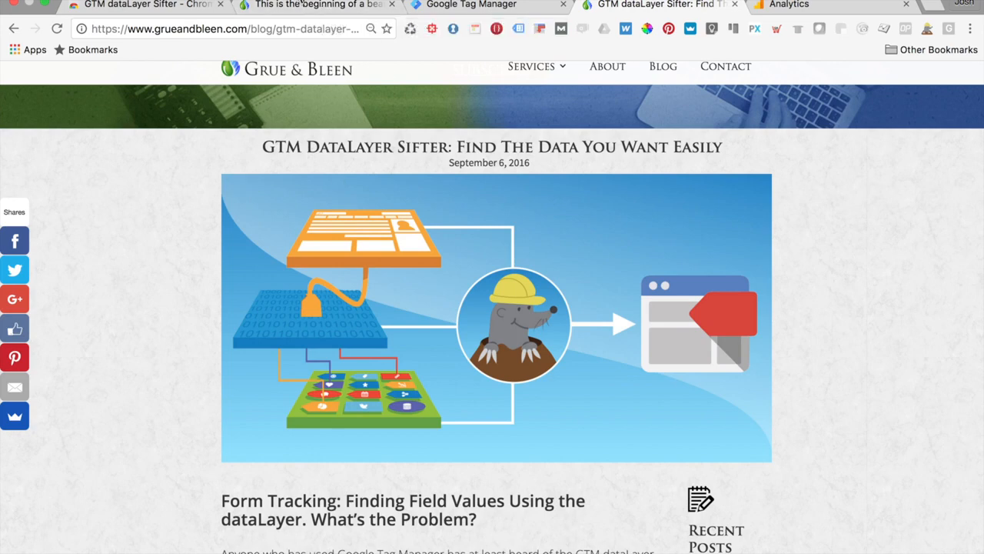
click(354, 16)
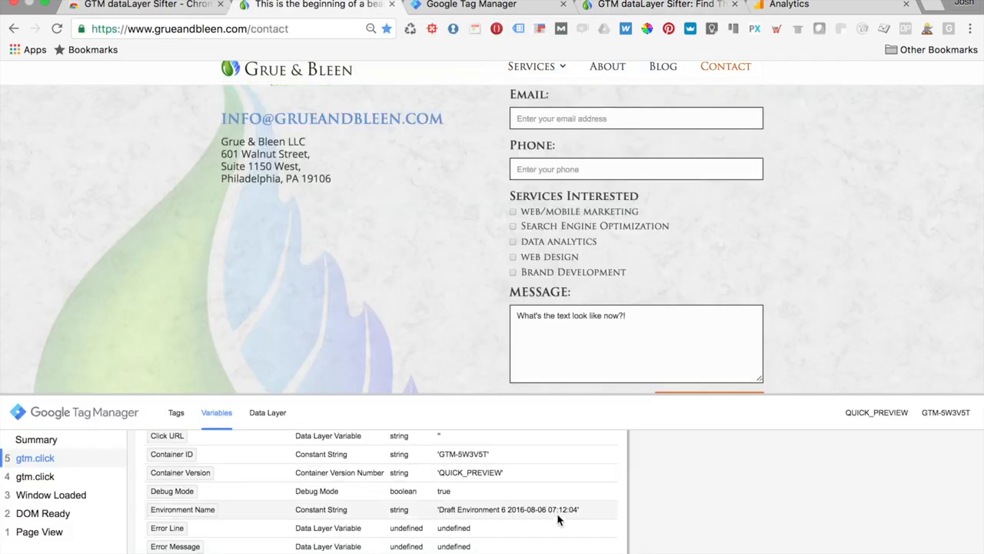
scroll(557, 512, down, 2)
scroll(556, 513, up, 3)
scroll(559, 520, up, 3)
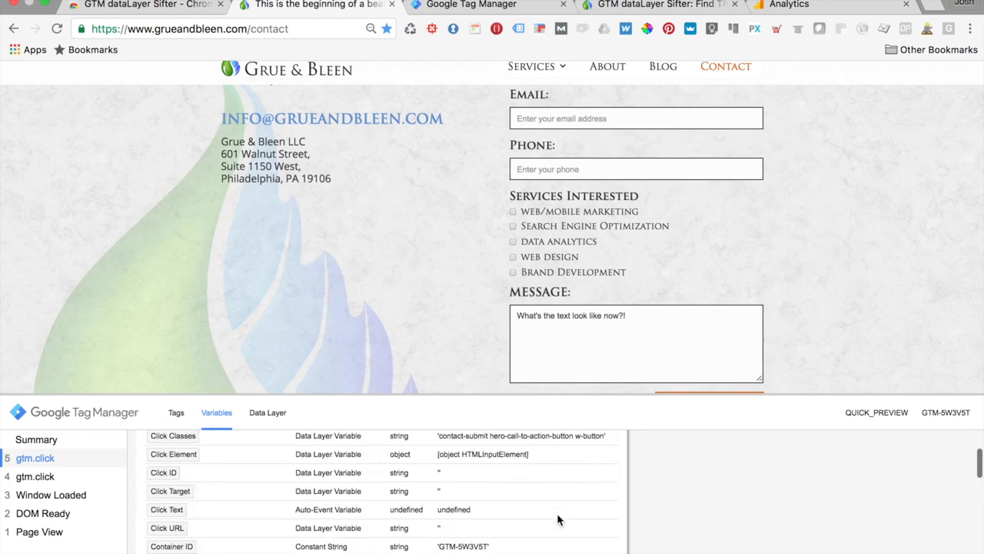
drag(606, 477, 439, 477)
Back in Google Tag Manager, create a new trigger of type Click - All Elements.
click(450, 9)
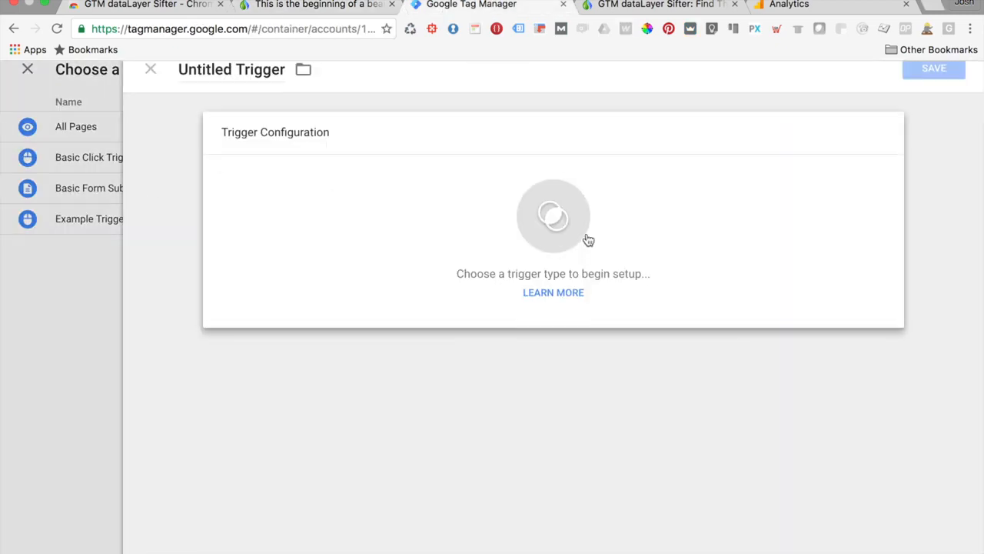
click(588, 239)
scroll(590, 180, down, 1)
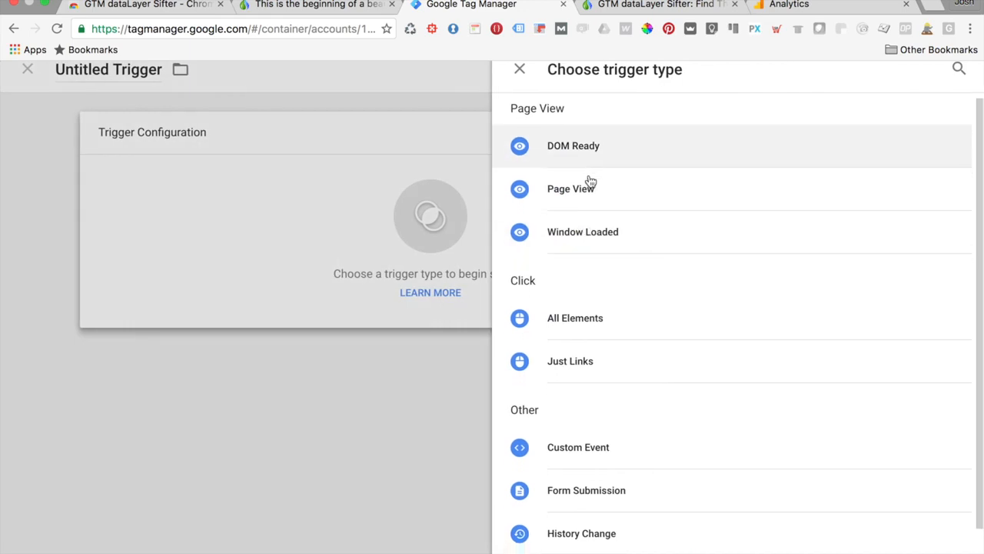
scroll(589, 178, down, 1)
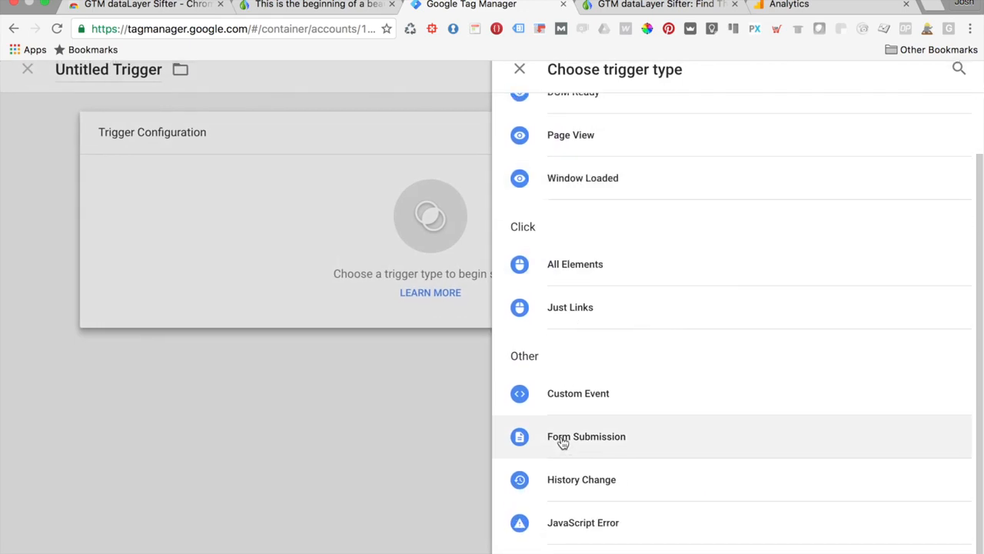
scroll(590, 372, up, 2)
click(607, 329)
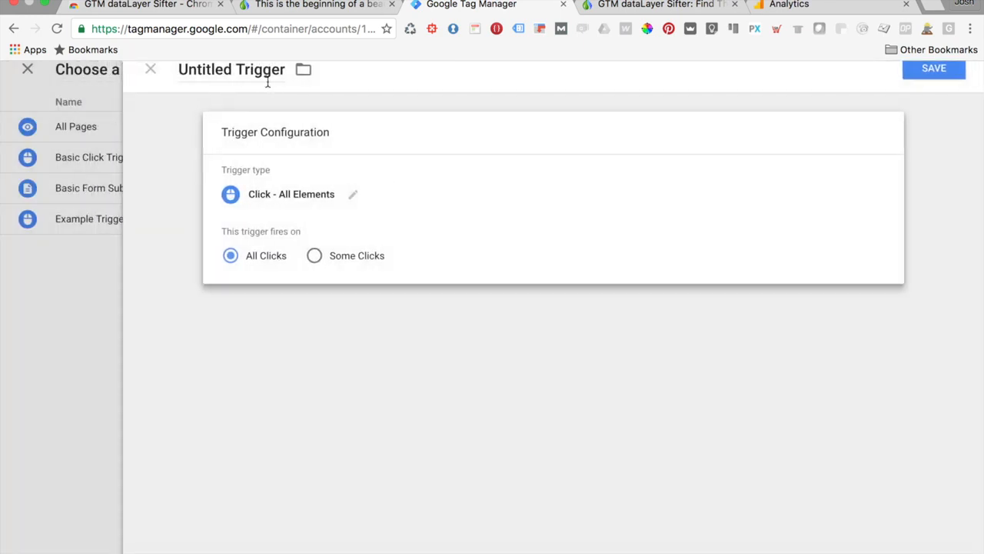
Name the trigger "Let's Do This Click".
click(266, 73)
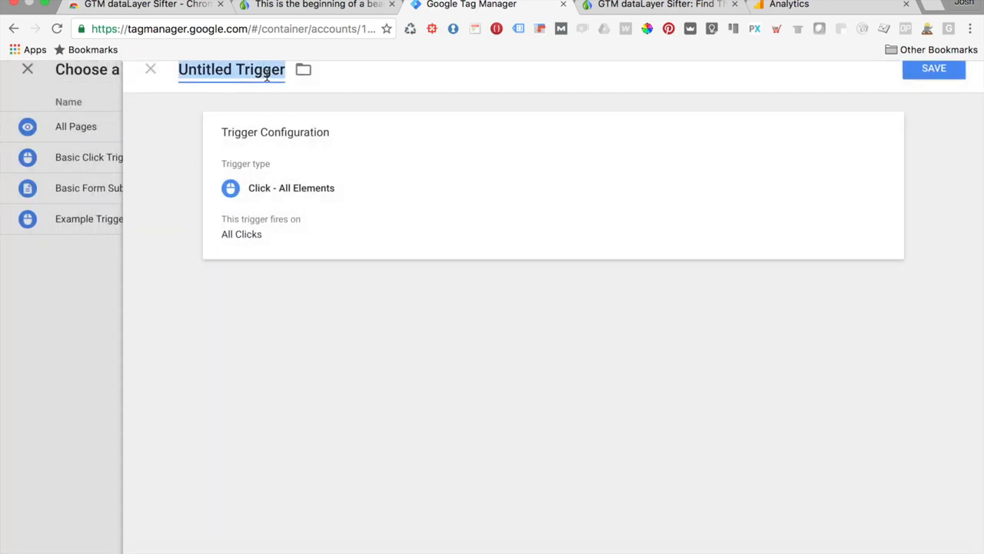
text(L)
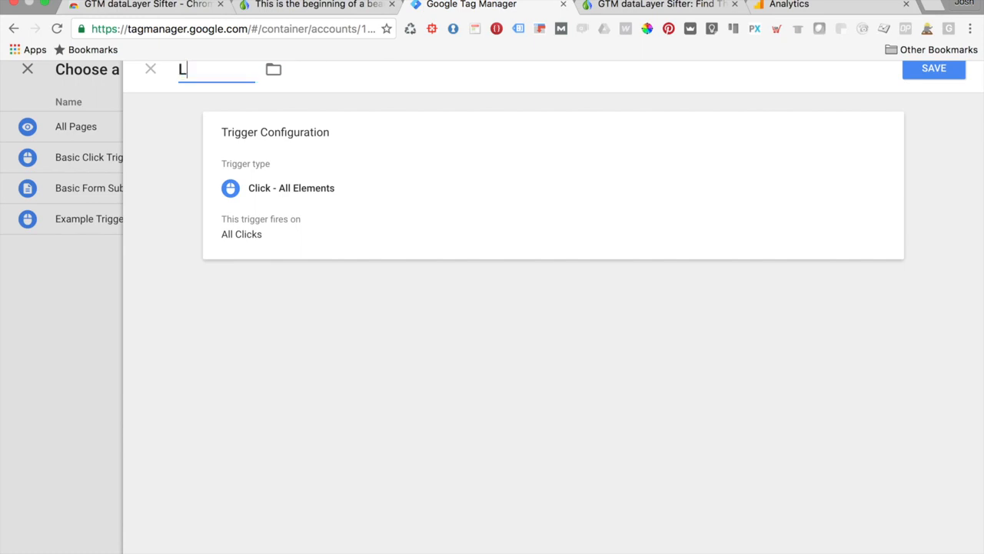
text(et's Do This CLick)
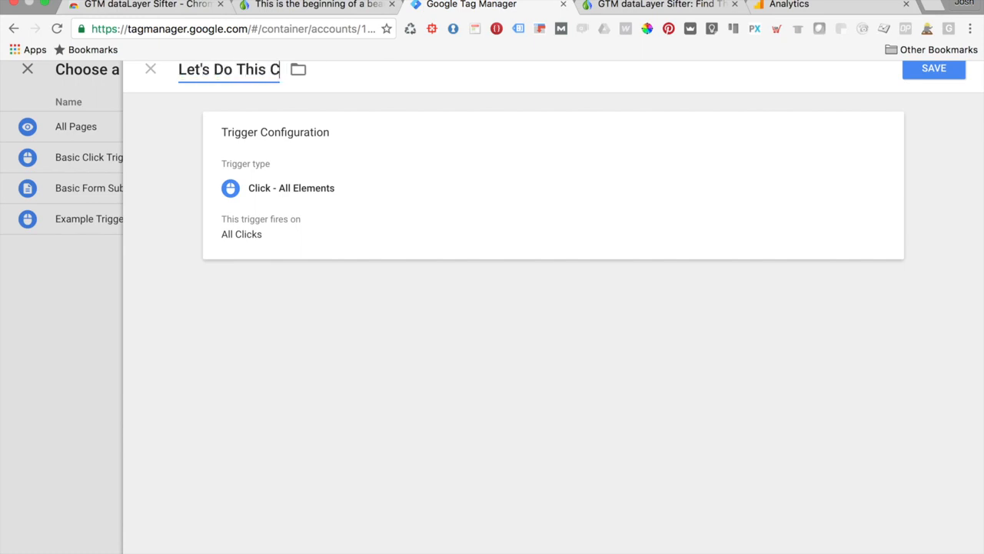
key(BackSpace)
key(BackSpace)
key(BackSpace)
key(BackSpace)
text(lick)
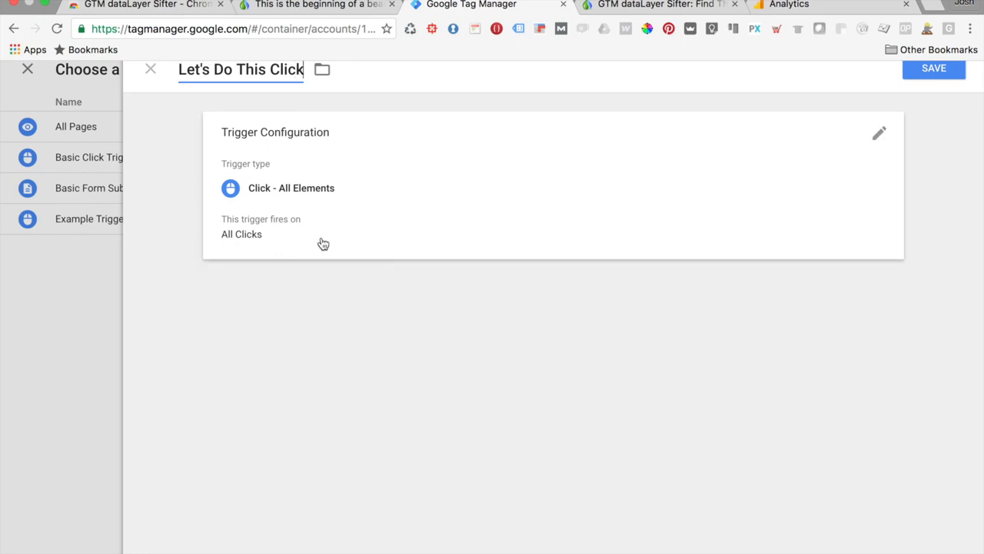
Limit the trigger to Some Clicks where Click Classes contains "contact-submit hero-call-to-action-button w-button", and save it.
click(471, 253)
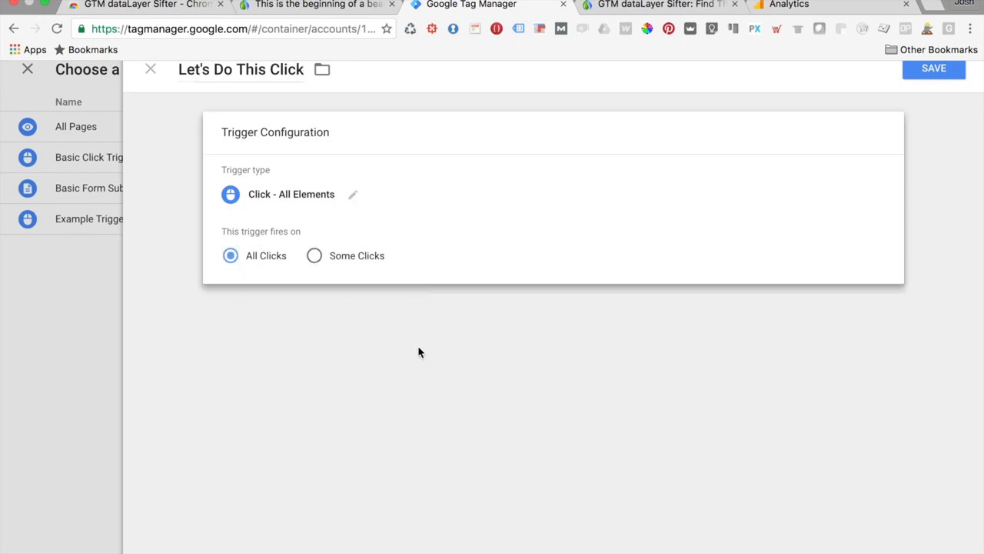
click(357, 256)
click(659, 303)
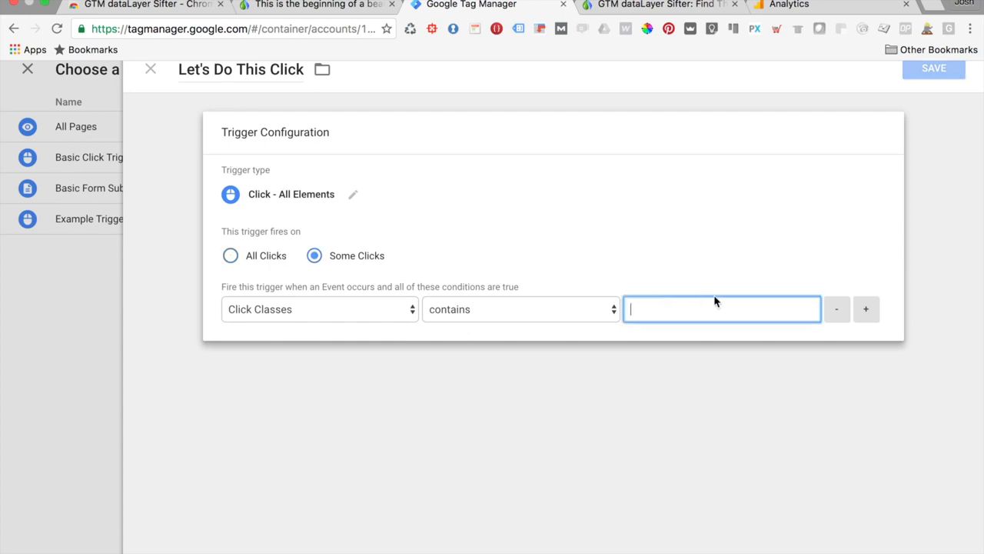
key(super+v)
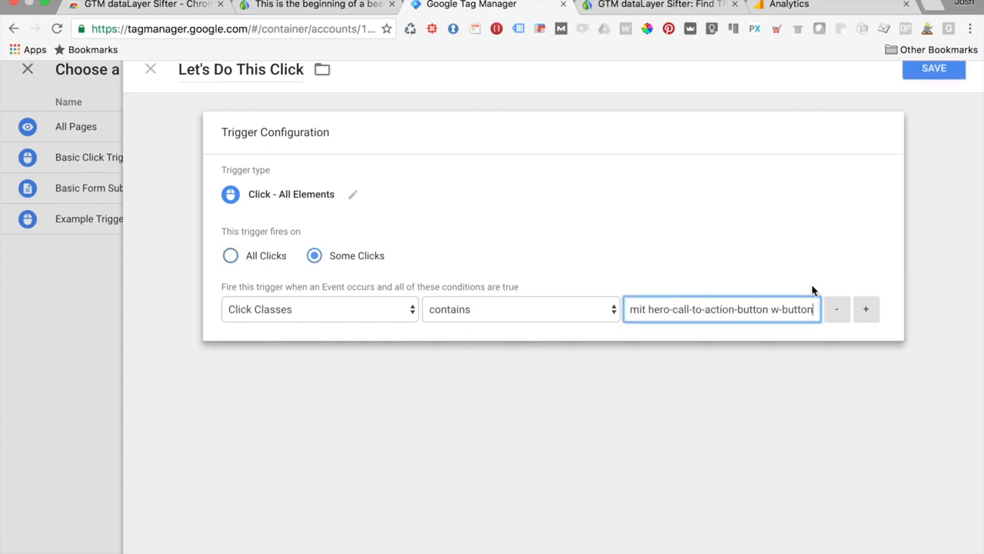
drag(725, 308, 657, 309)
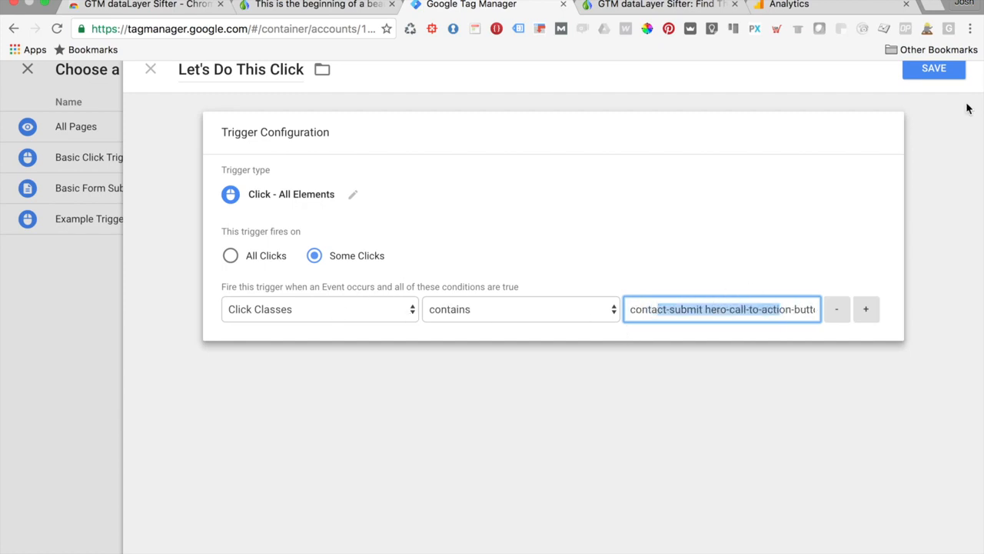
click(929, 76)
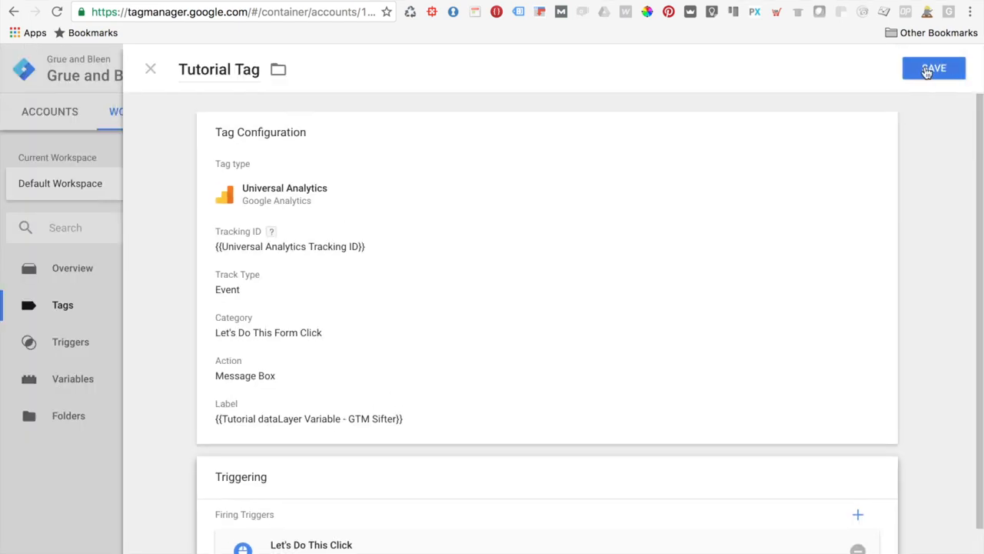
Save Tutorial Tag and refresh the Default Workspace preview.
click(928, 70)
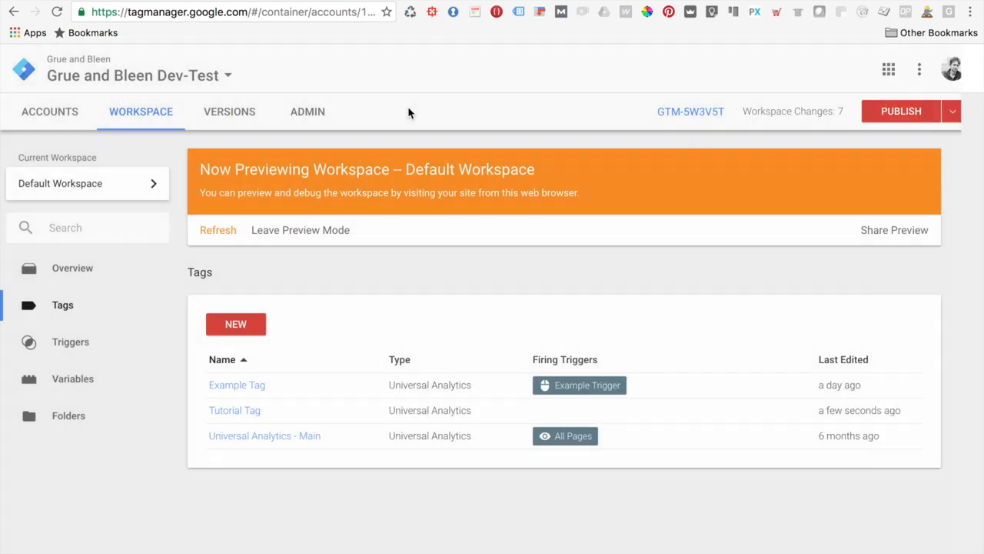
click(209, 232)
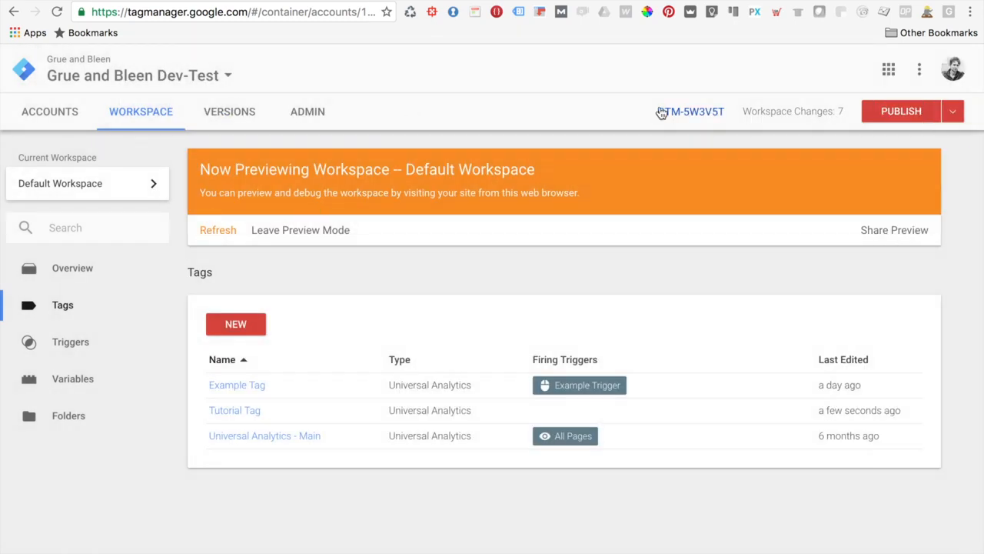
Switch to the contact page and reload it with the refreshed preview.
mouse_move(610, 4)
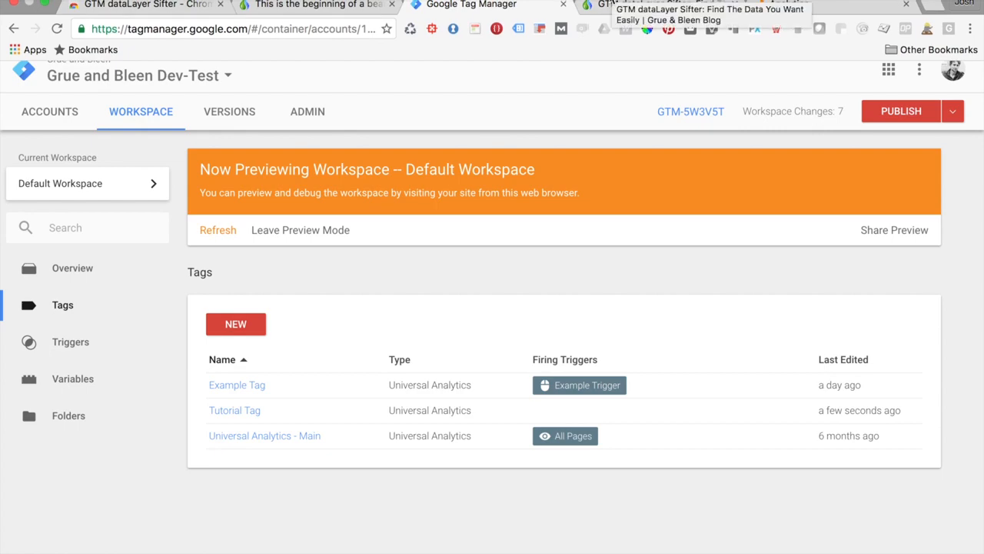
click(609, 3)
click(319, 3)
click(58, 28)
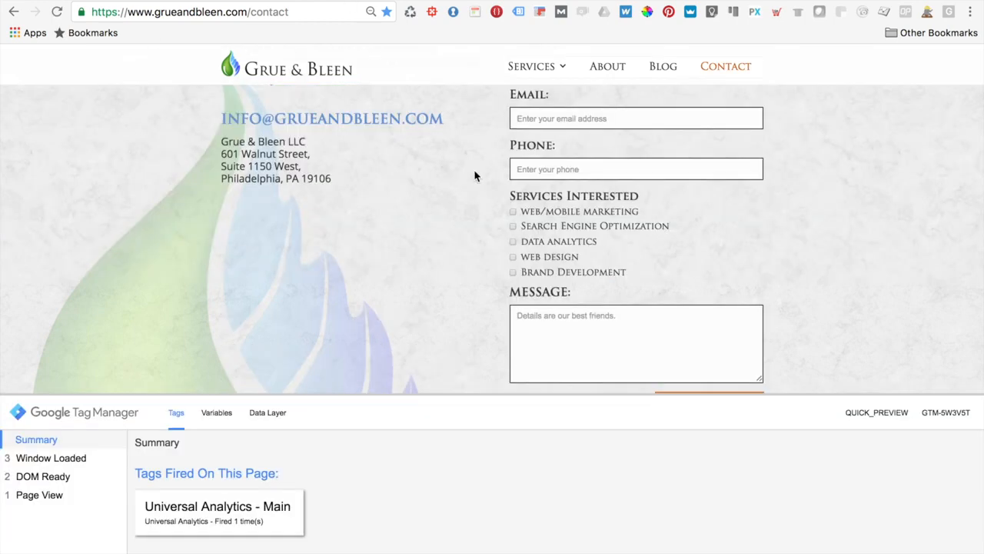
Enter "Dynamic Data ROCKS! WAHOO!" as the contact form message and submit the form with Let's Do This!
scroll(564, 285, down, 2)
click(565, 309)
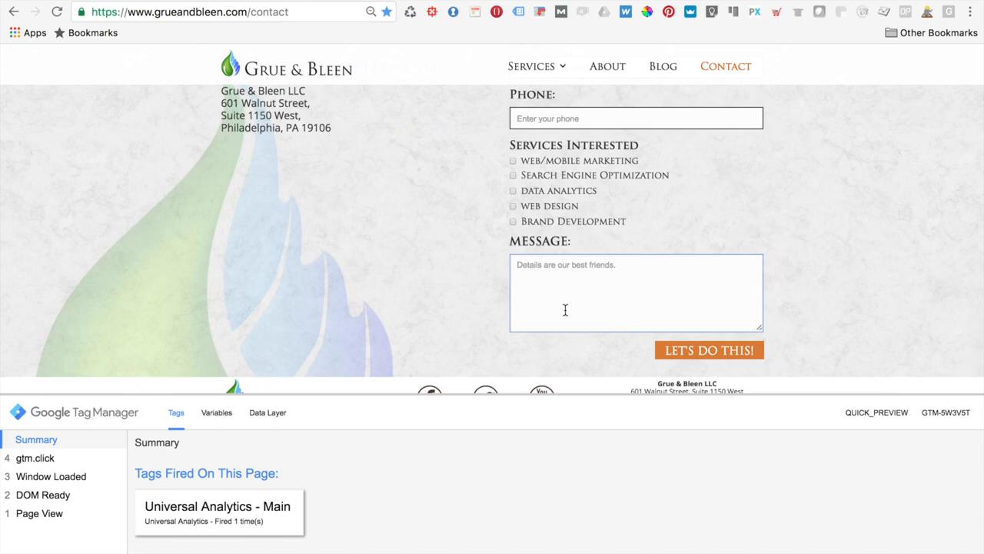
text(Dynamic Data ROCK)
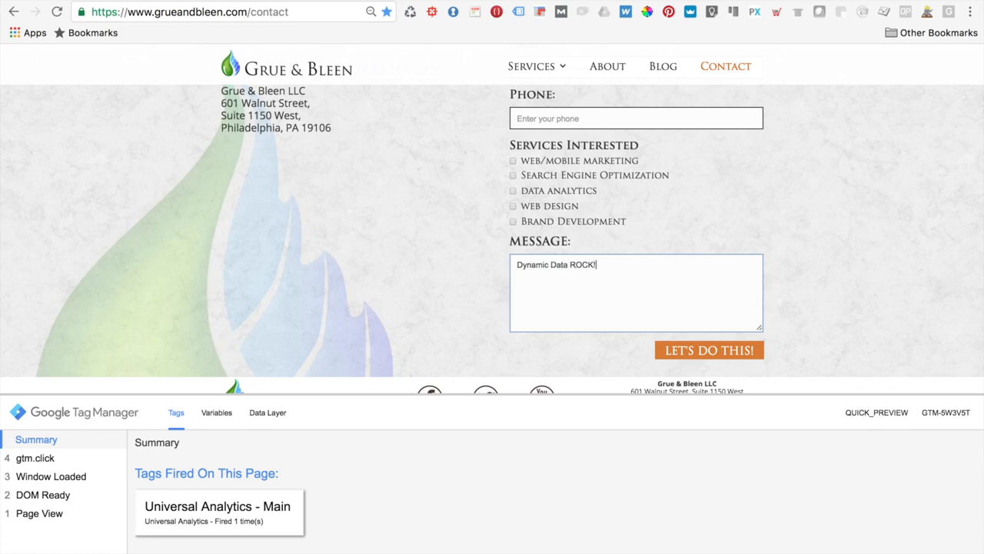
text(S! WAHOO!)
click(706, 352)
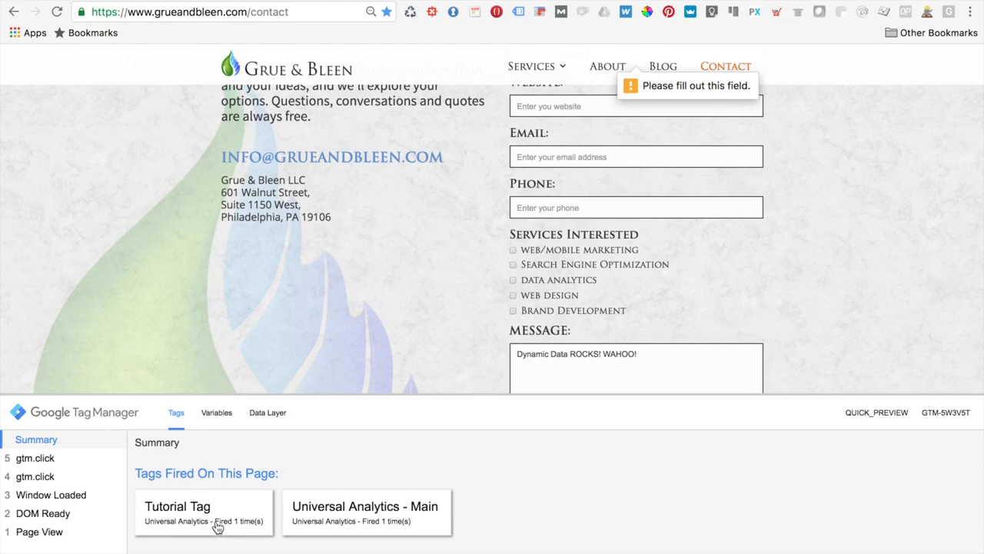
Examine the properties of the fired Tutorial Tag in the preview summary.
click(198, 526)
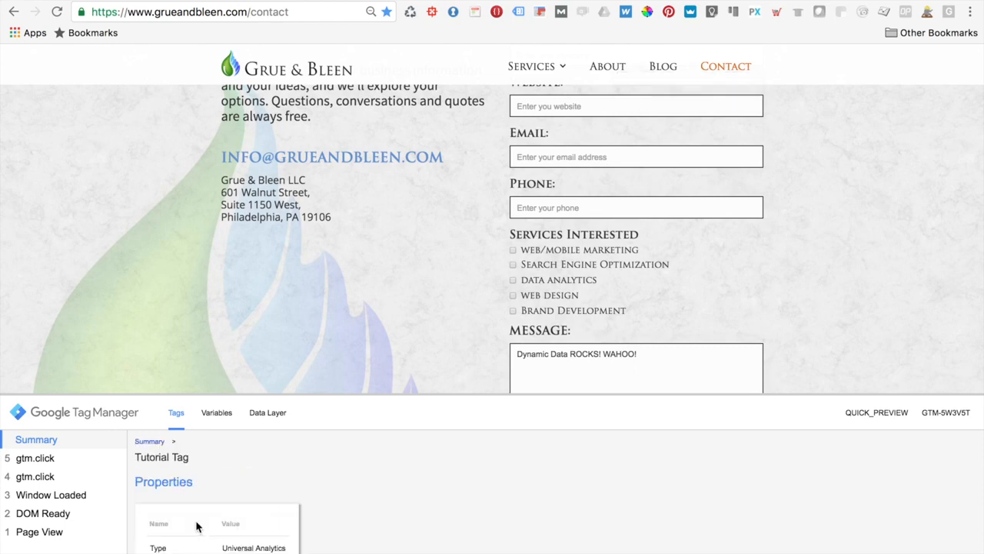
scroll(299, 476, down, 3)
scroll(299, 473, down, 2)
click(264, 442)
scroll(303, 495, down, 1)
scroll(305, 496, up, 2)
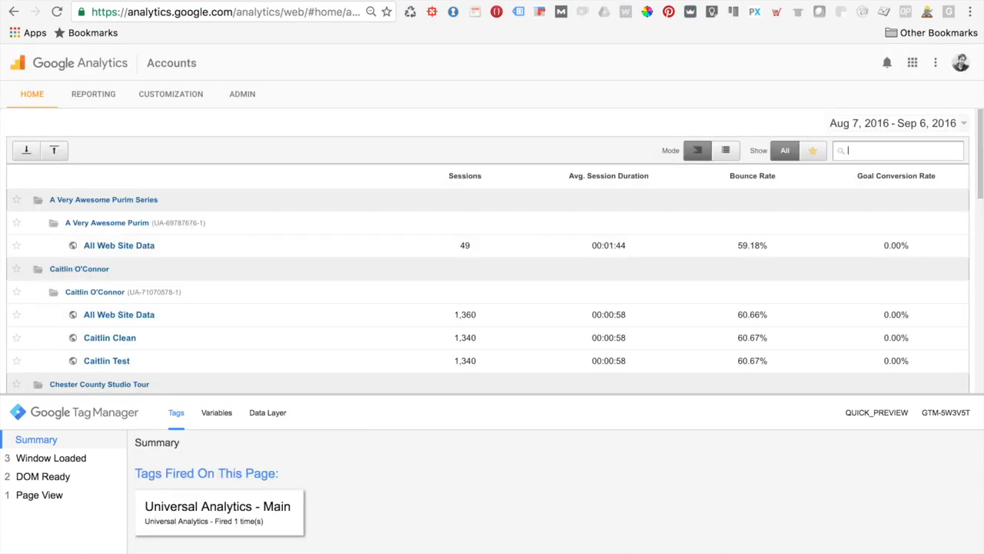
In Google Analytics, open the Real-Time Events report for the first Grue and Bleen Dev property and drill into the category Let's Do This Form Click.
scroll(129, 323, down, 10)
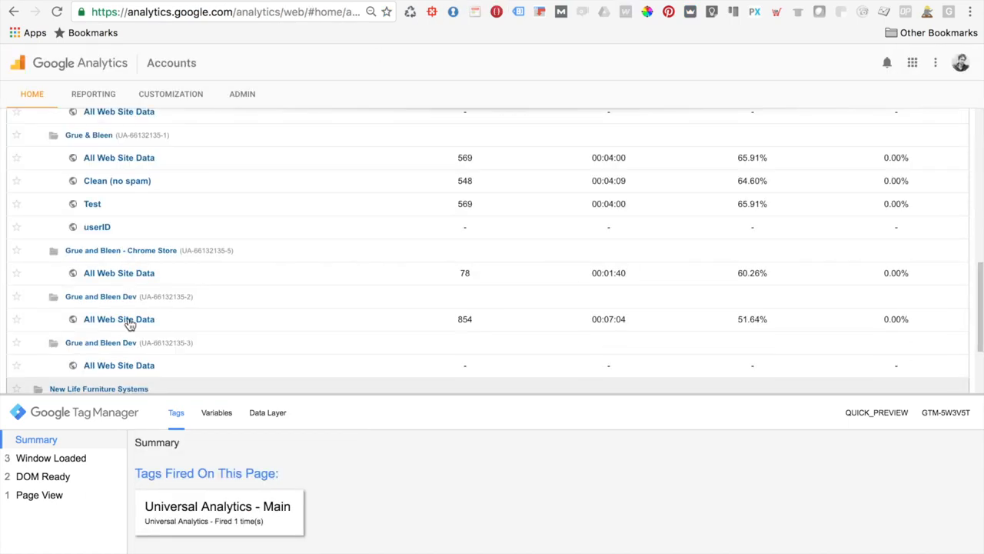
click(129, 322)
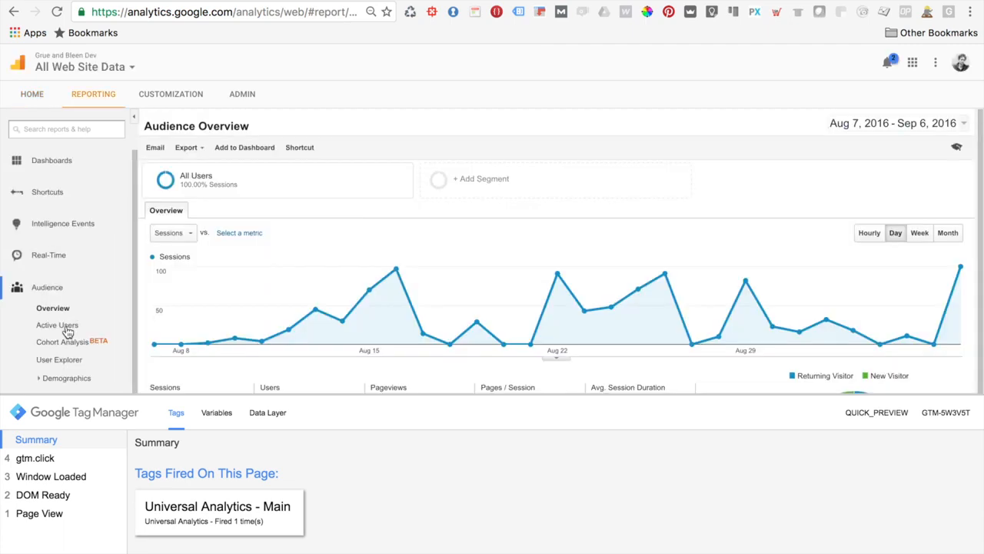
click(63, 260)
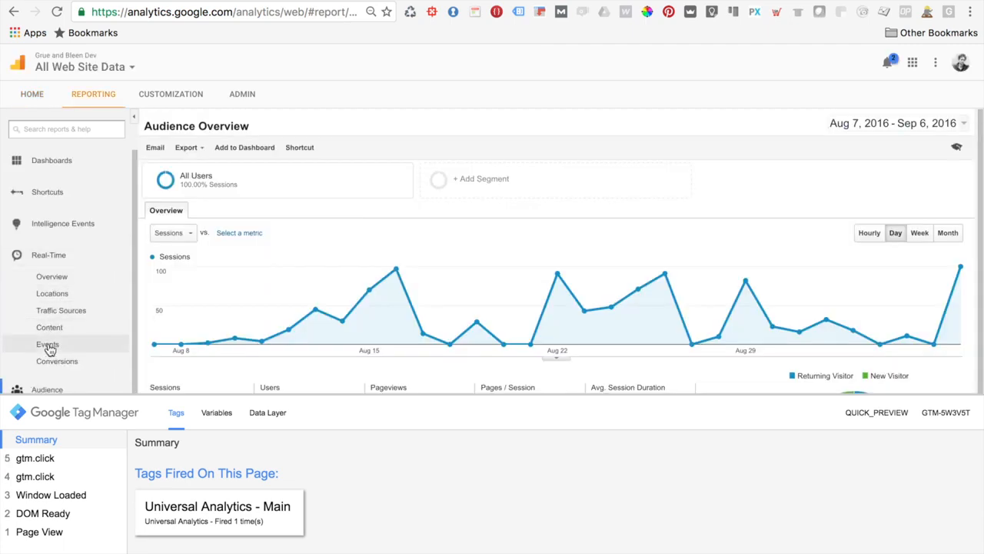
click(49, 347)
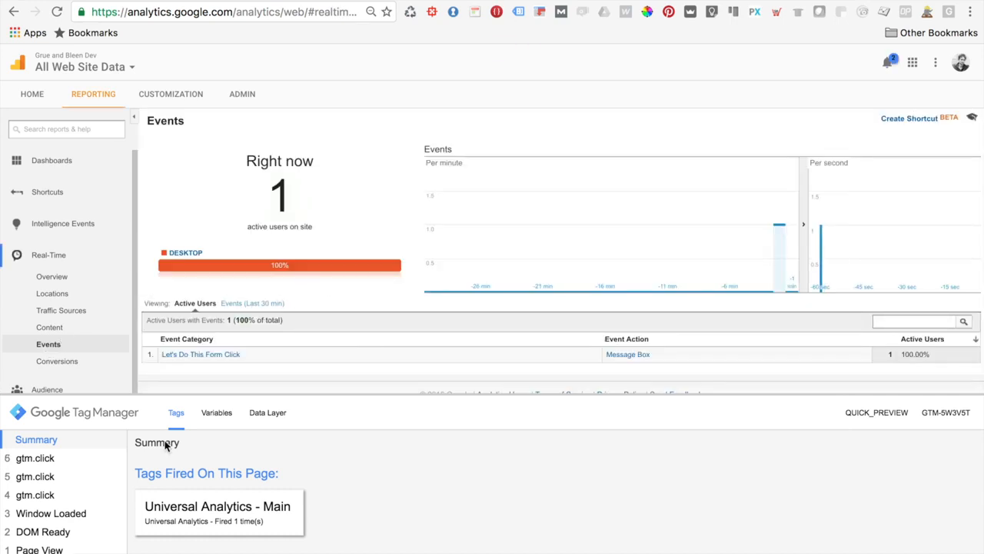
click(196, 356)
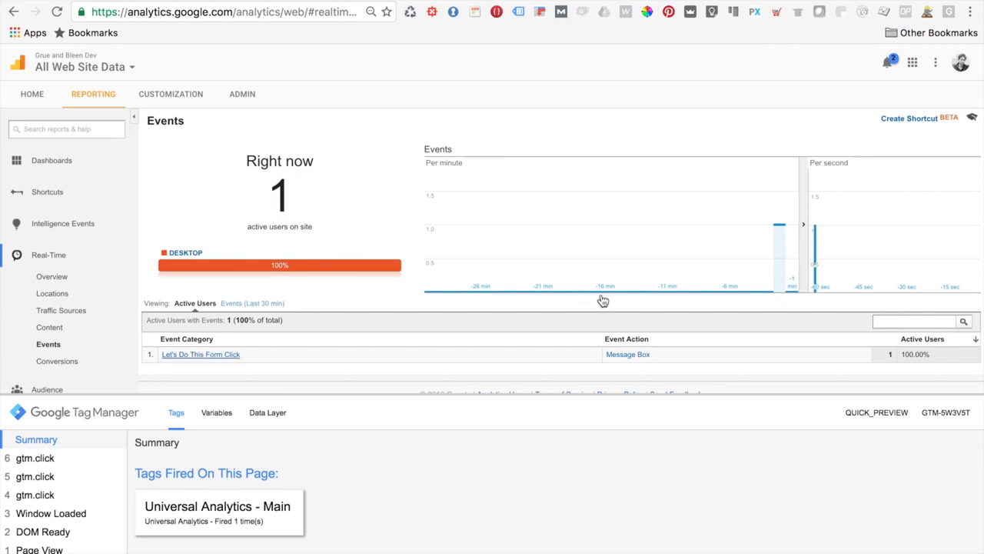